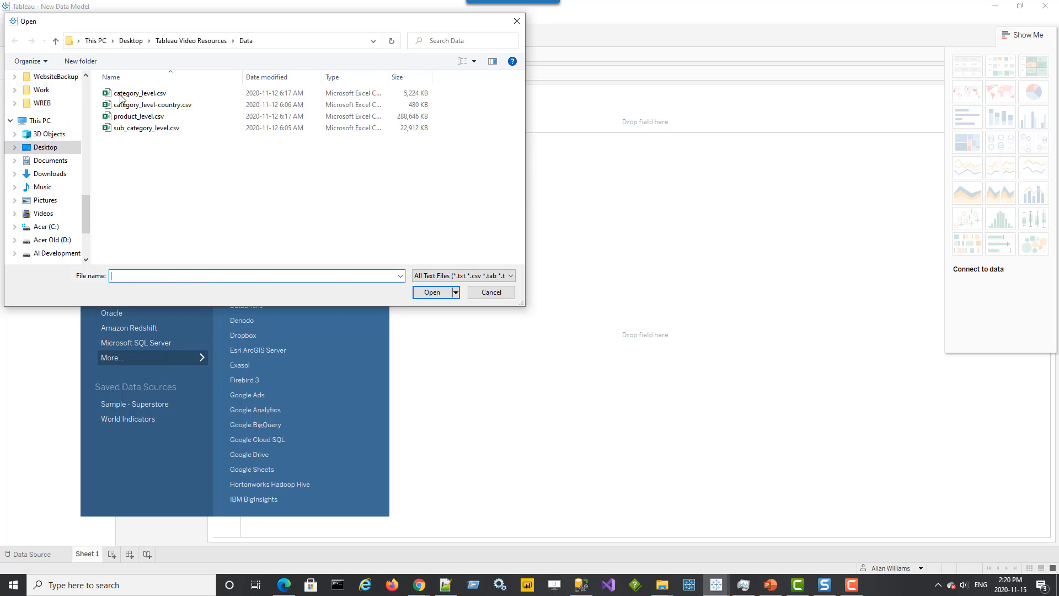
# Open the category_level-country.csv text file as the data source
pyautogui.click(182, 104)
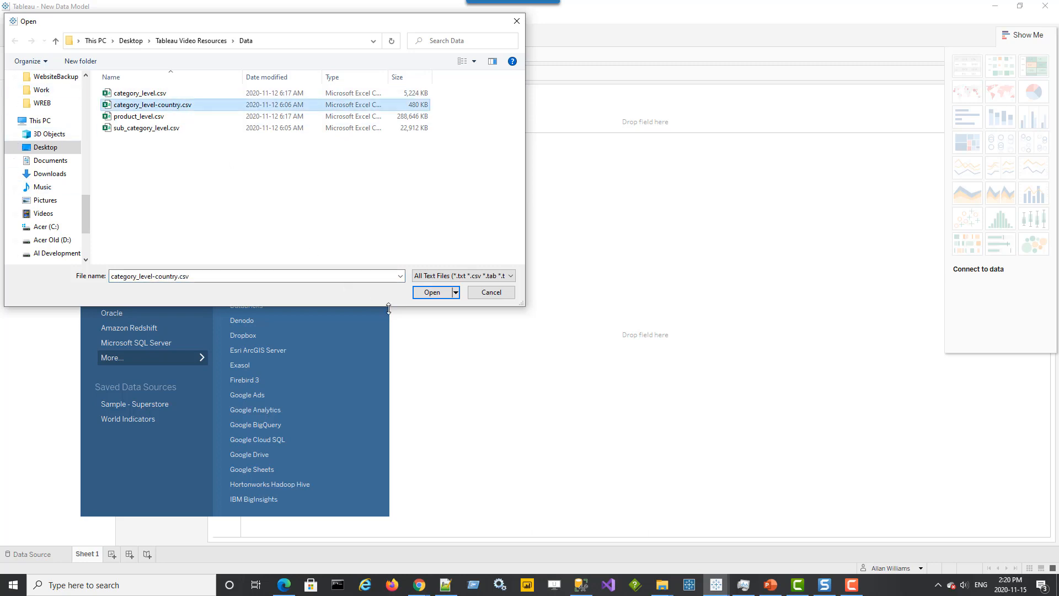
pyautogui.click(429, 293)
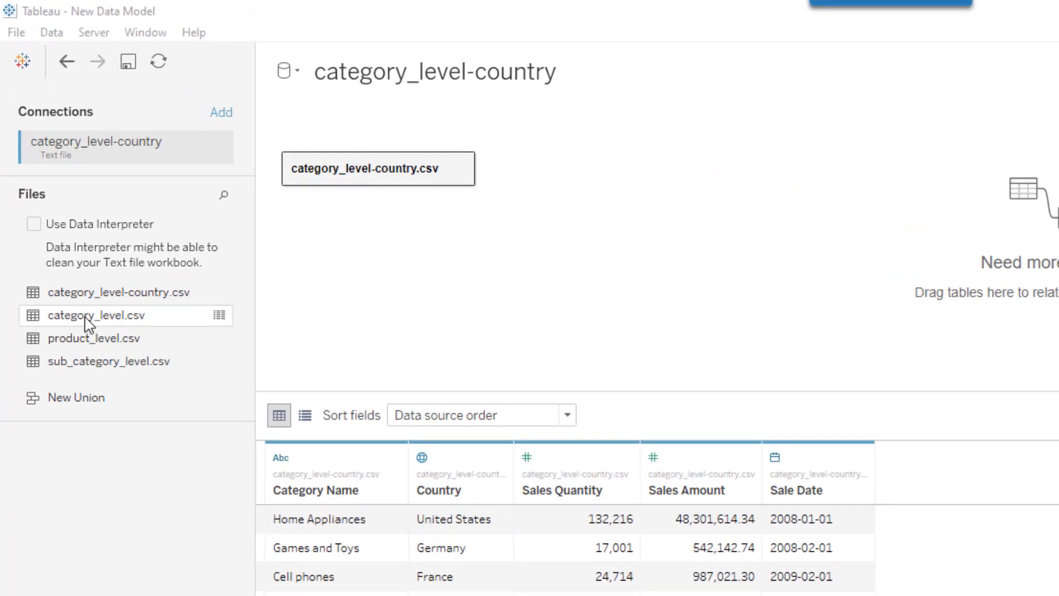
# Add category_level.csv to the canvas and relate Category Name to CategoryName (category level.csv)
pyautogui.moveTo(87, 322); pyautogui.dragTo(576, 176)
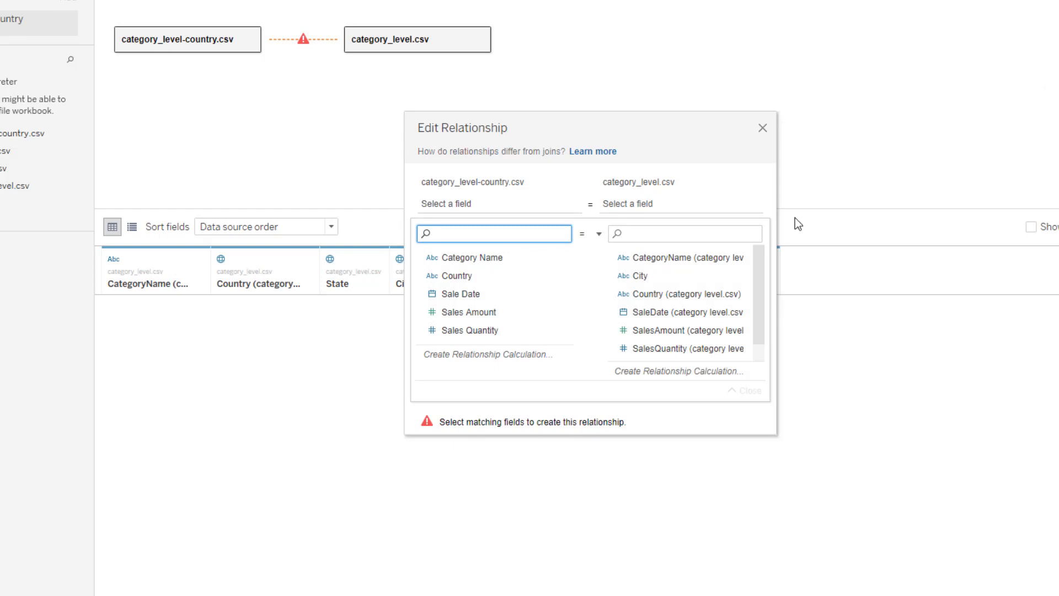
pyautogui.moveTo(595, 125); pyautogui.dragTo(562, 100)
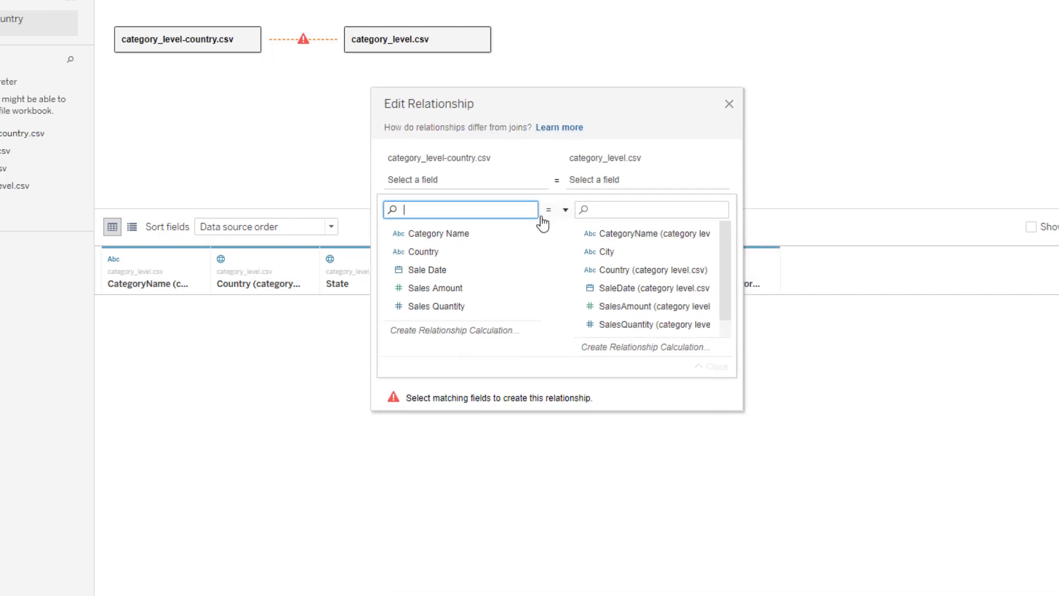
pyautogui.click(431, 236)
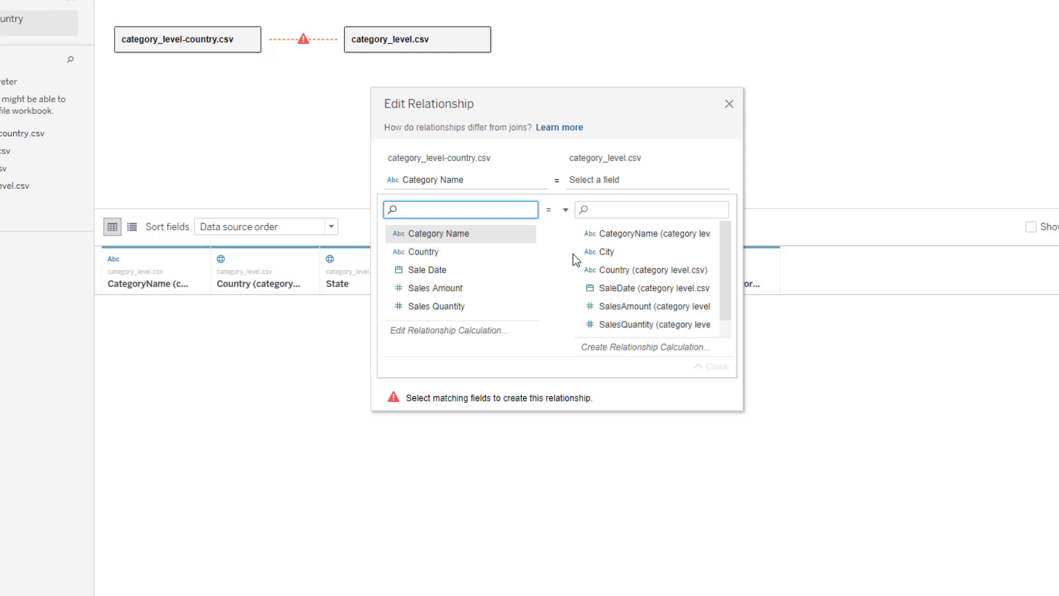
pyautogui.click(662, 237)
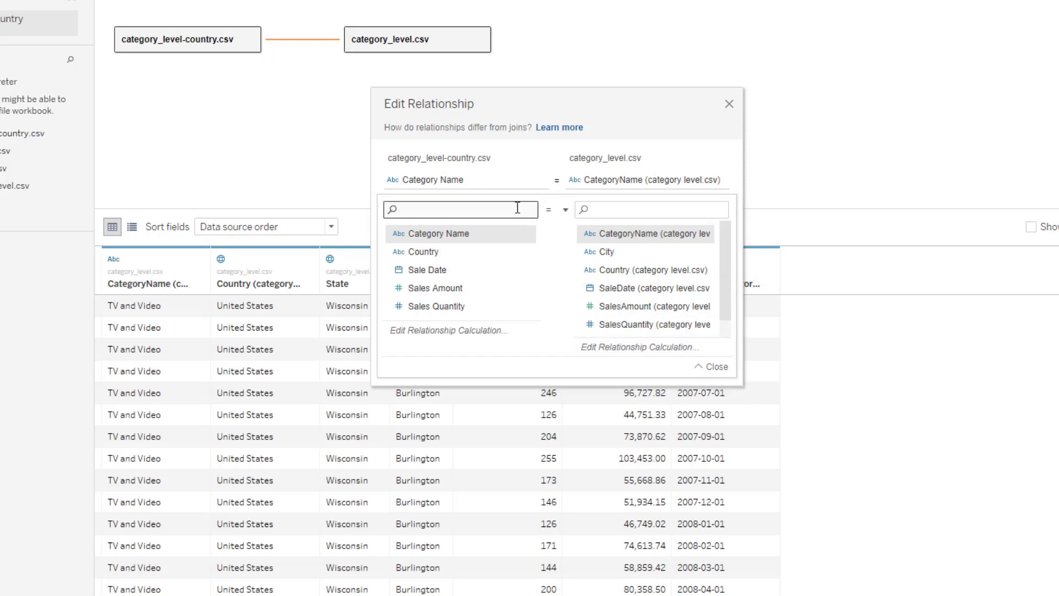
# Add a second relationship pair matching Country to Country (category level.csv)
pyautogui.click(472, 212)
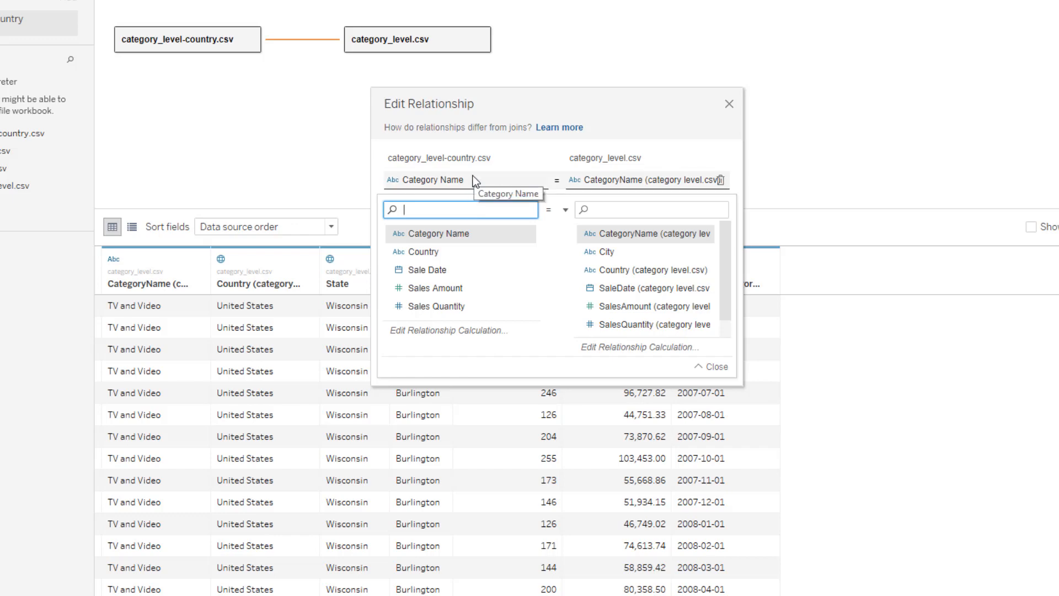
pyautogui.click(711, 367)
pyautogui.click(444, 207)
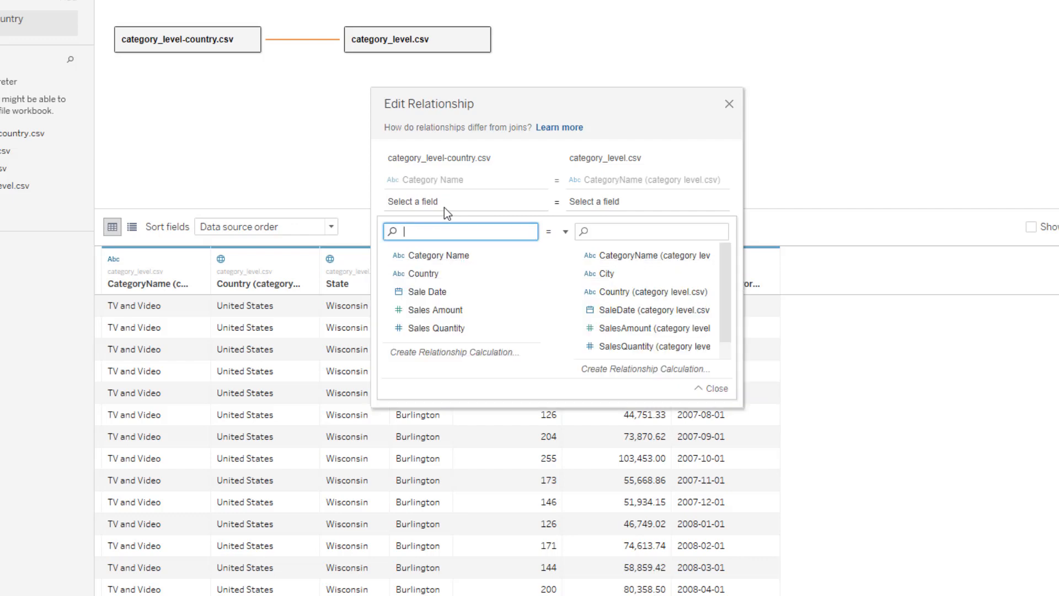
pyautogui.click(432, 277)
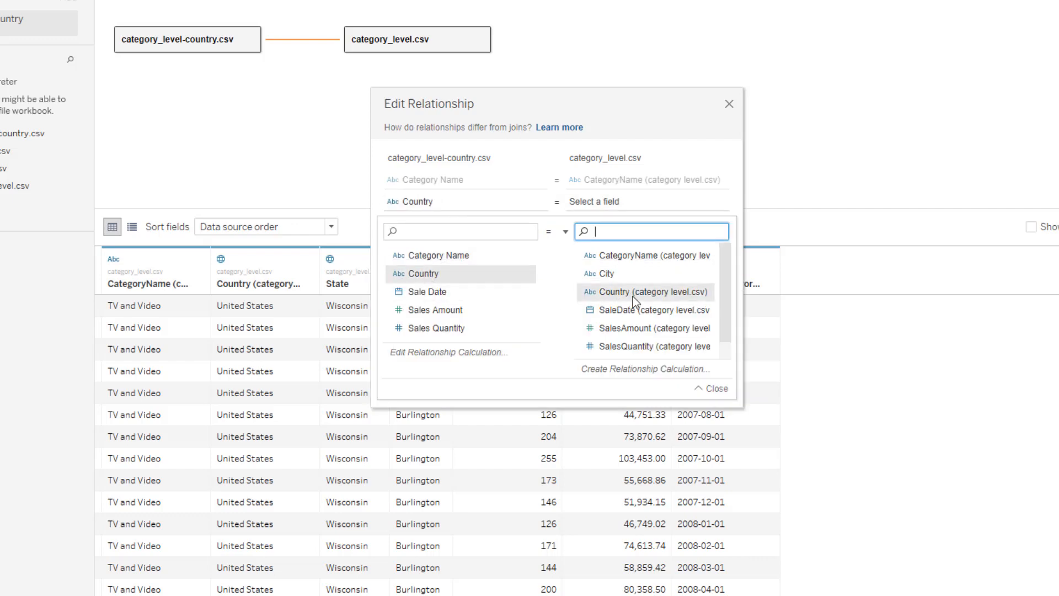
pyautogui.click(704, 387)
# Add a third pair matching Sale Date to SaleDate (category level.csv) and close the relationship dialog
pyautogui.click(435, 228)
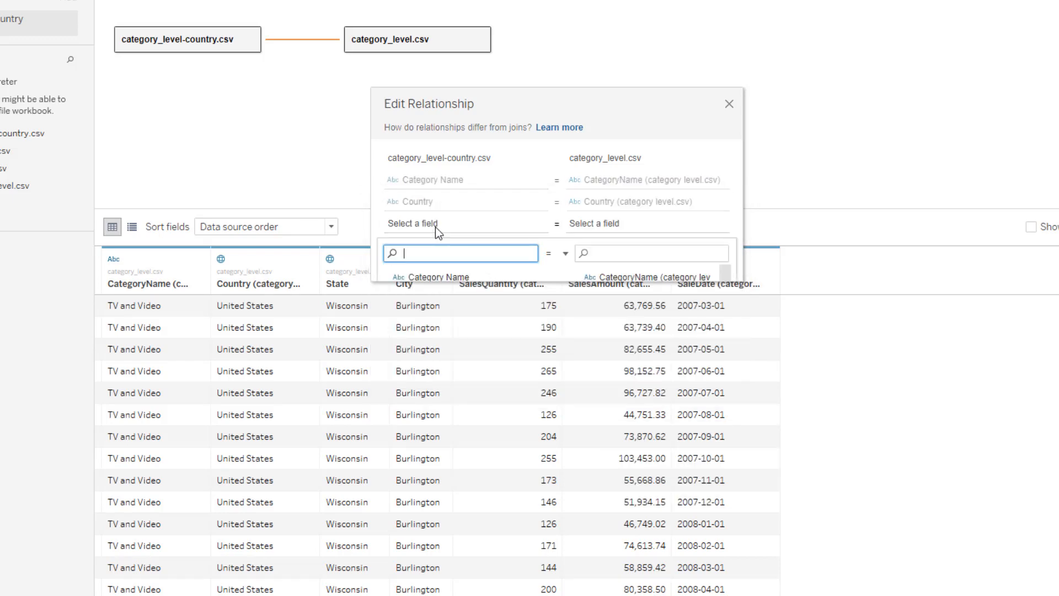
pyautogui.click(444, 314)
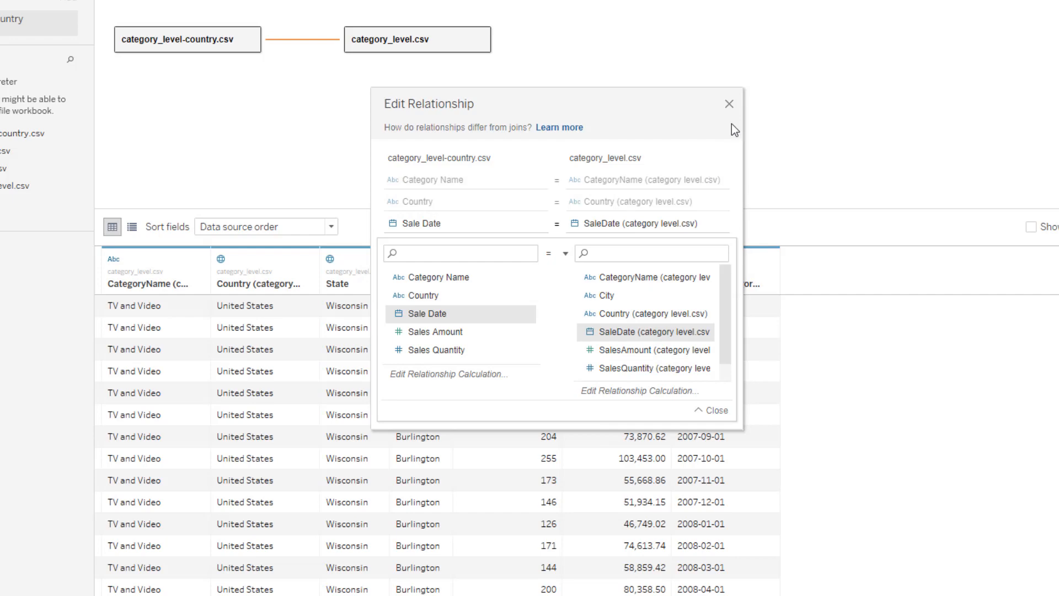
pyautogui.click(729, 104)
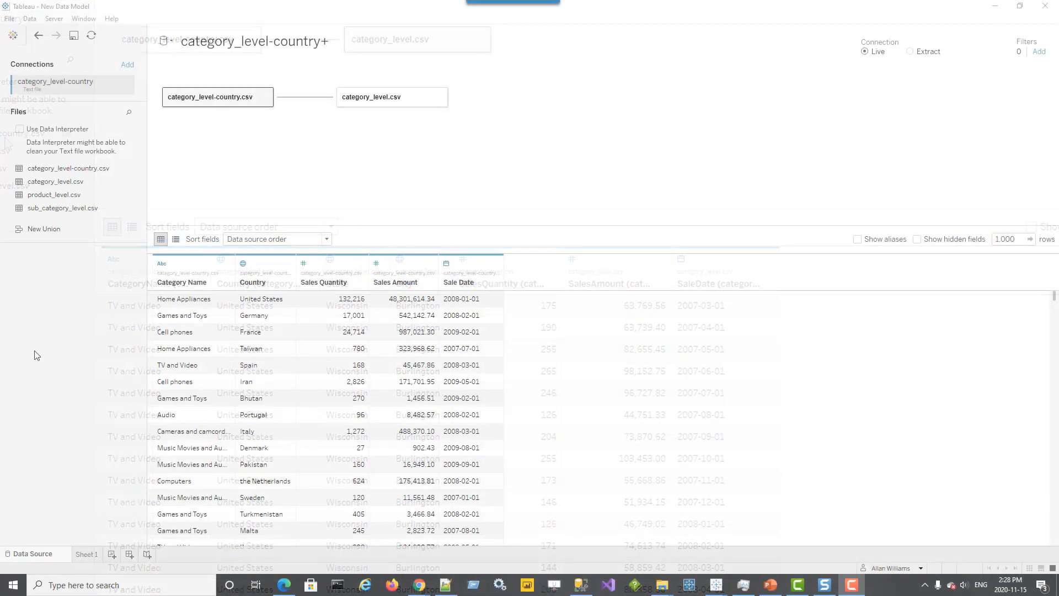
# Add sub_category_level.csv related to category_level.csv by matching the CategoryName fields of both tables
pyautogui.moveTo(102, 208); pyautogui.dragTo(503, 100)
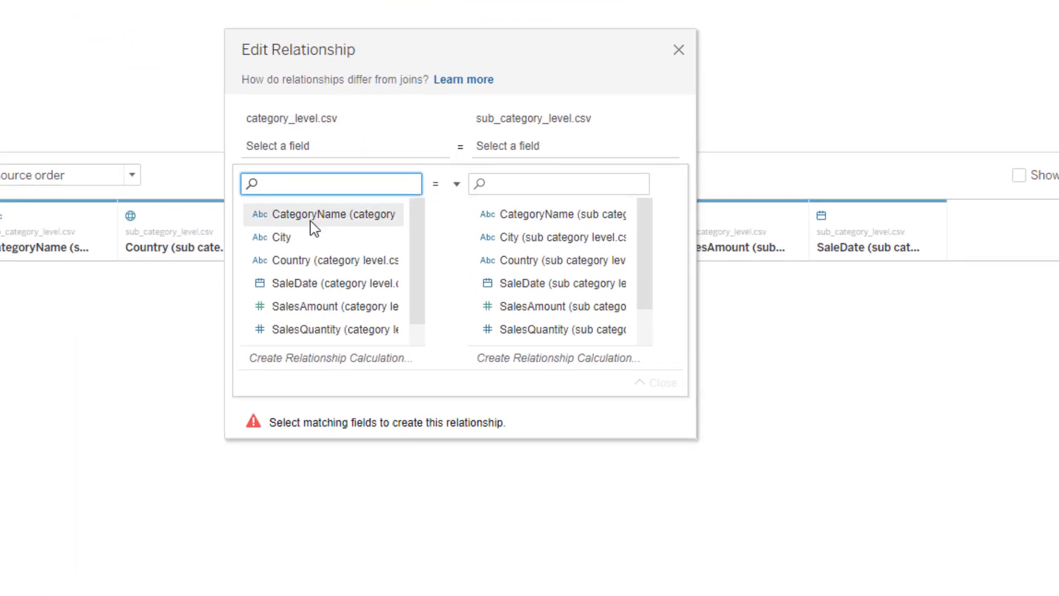
pyautogui.click(310, 221)
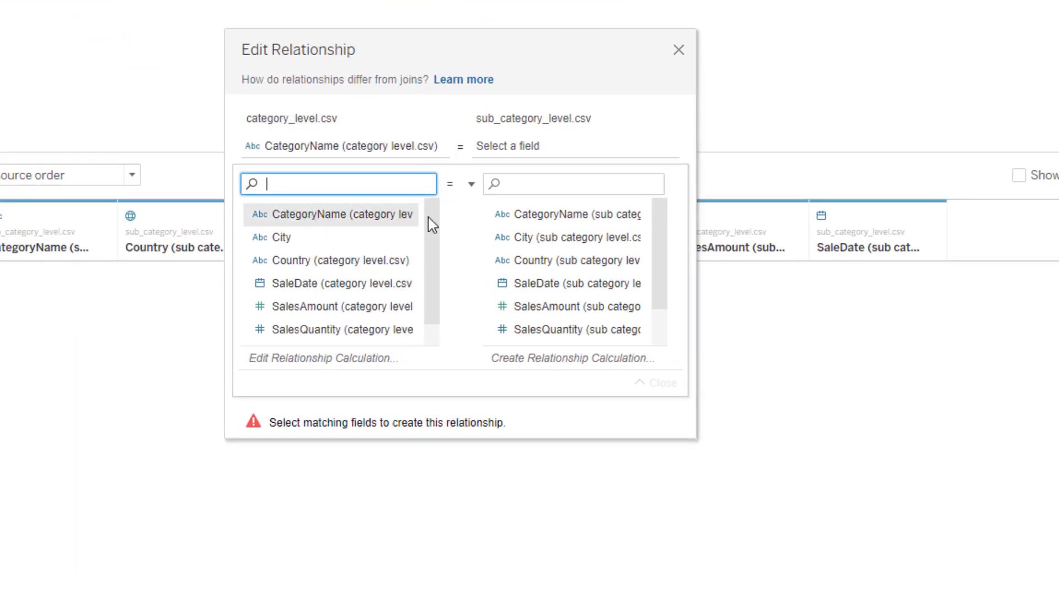
pyautogui.click(567, 217)
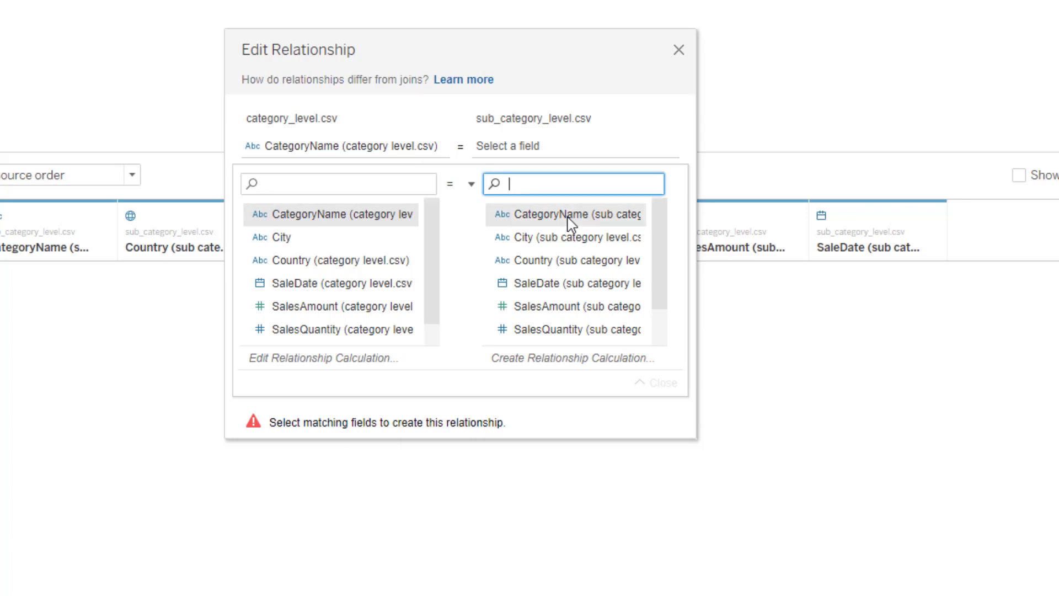
pyautogui.click(568, 218)
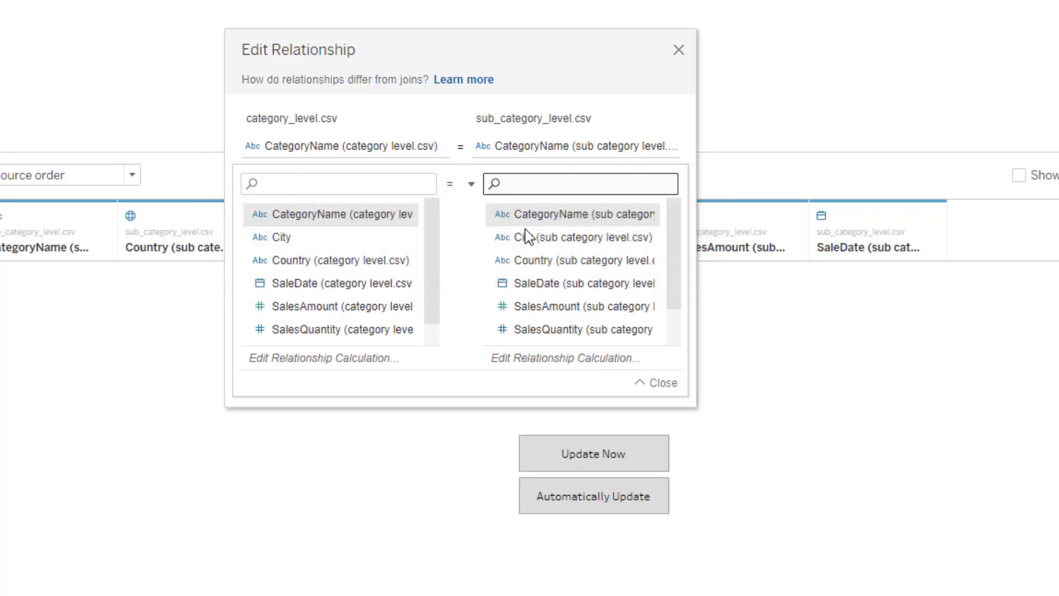
pyautogui.click(646, 385)
# Add City, SaleDate, Country and State pairs to that relationship and close the dialog
pyautogui.click(282, 182)
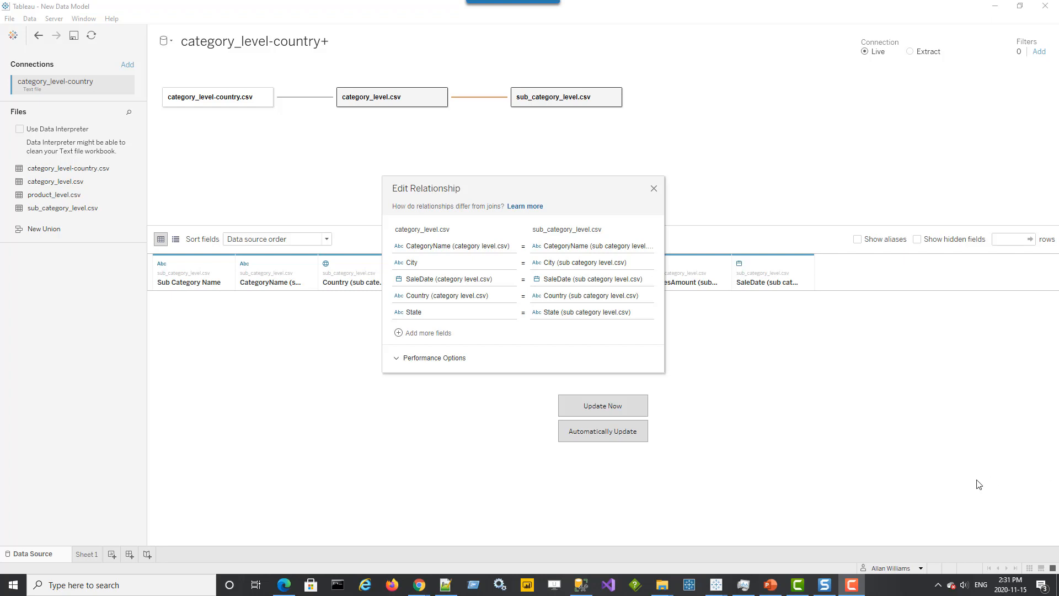
pyautogui.click(652, 189)
pyautogui.click(653, 190)
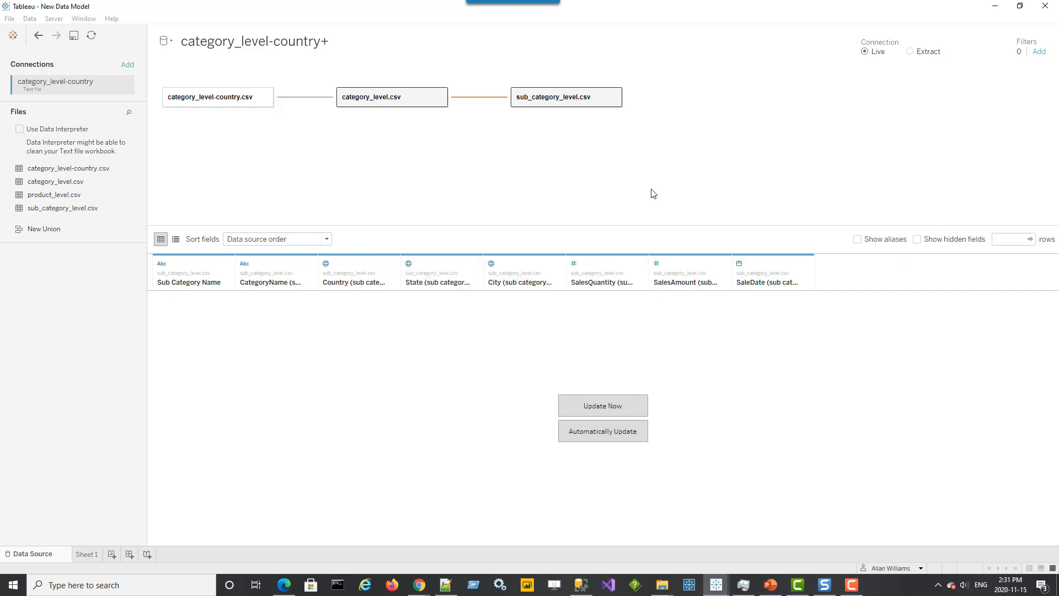
# Add product_level.csv related to sub_category_level.csv on CategoryName, City, Country, SaleDate, State and Sub Category Name
pyautogui.moveTo(61, 194); pyautogui.dragTo(684, 98)
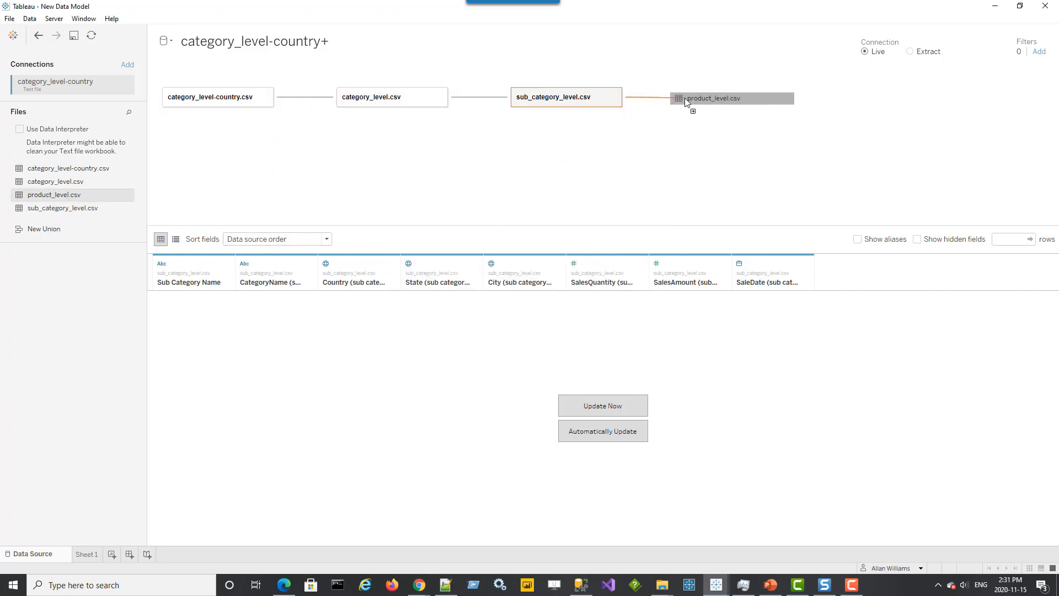
pyautogui.moveTo(684, 97); pyautogui.dragTo(684, 97)
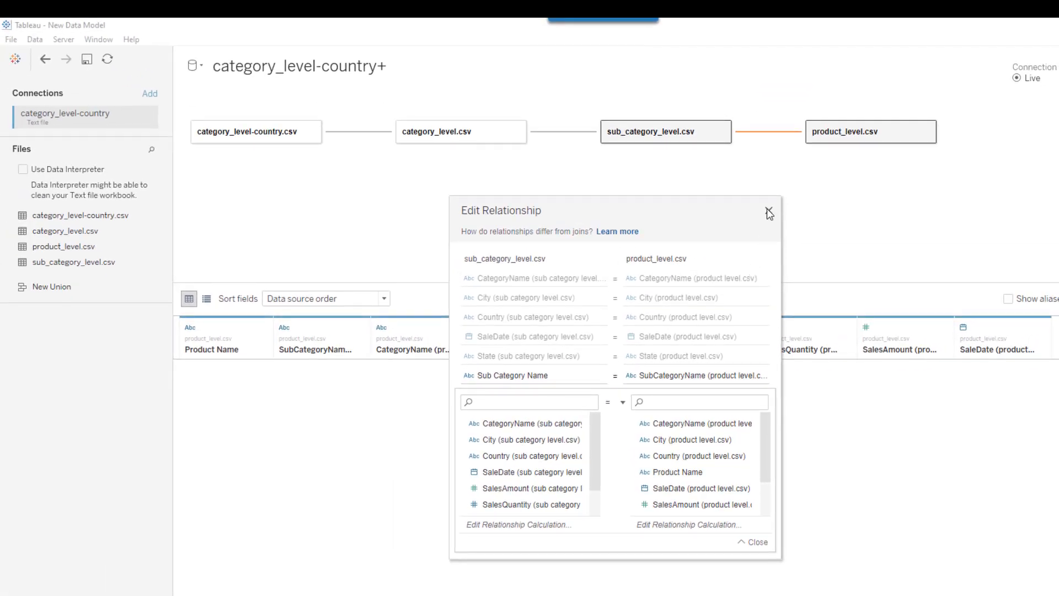
pyautogui.click(768, 212)
# Rename the data source to New Data Model
pyautogui.doubleClick(290, 65)
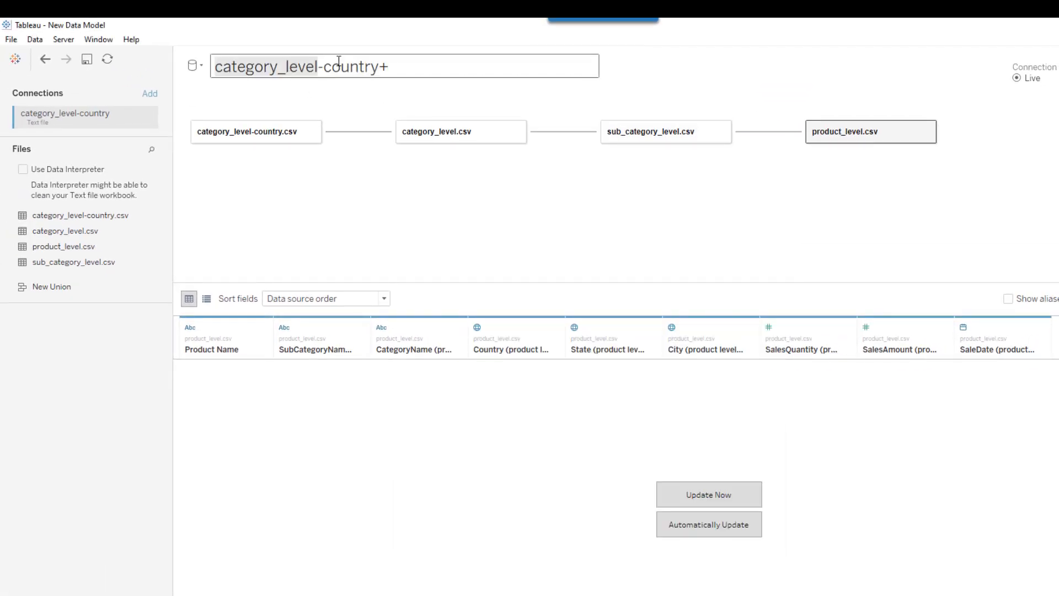
pyautogui.hotkey('ctrl', 'a')
pyautogui.write('New ')
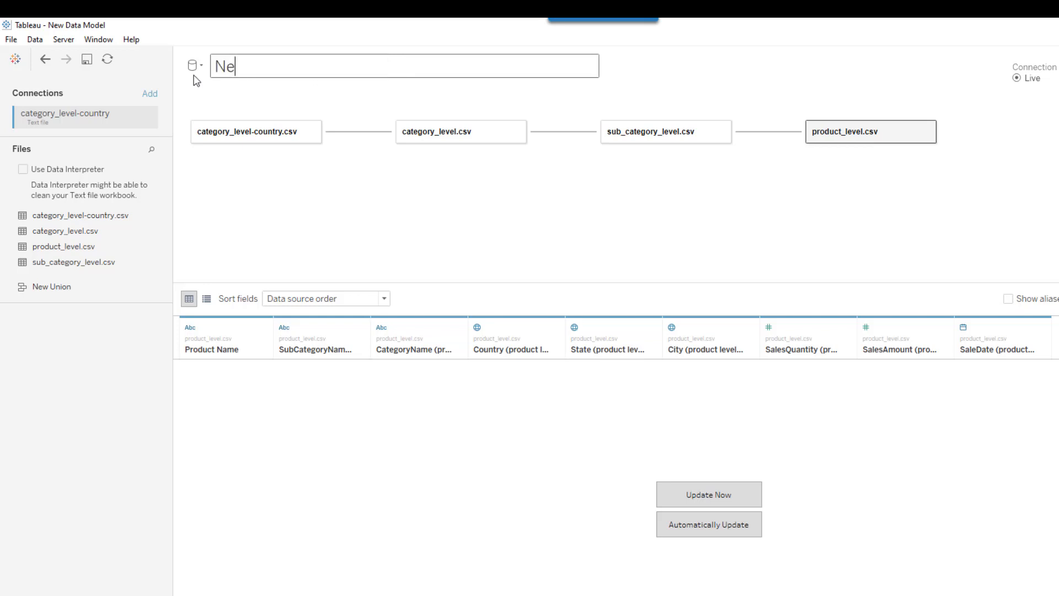
pyautogui.write('Data Model')
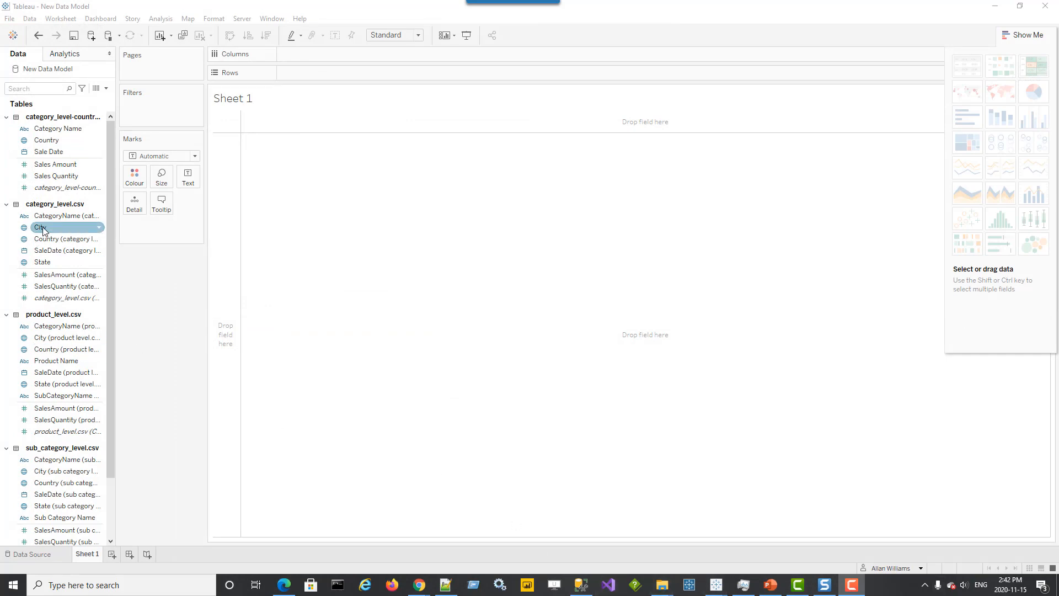
# Place the category_level-country.csv (Count) field in the worksheet view as text
pyautogui.click(74, 154)
pyautogui.click(76, 164)
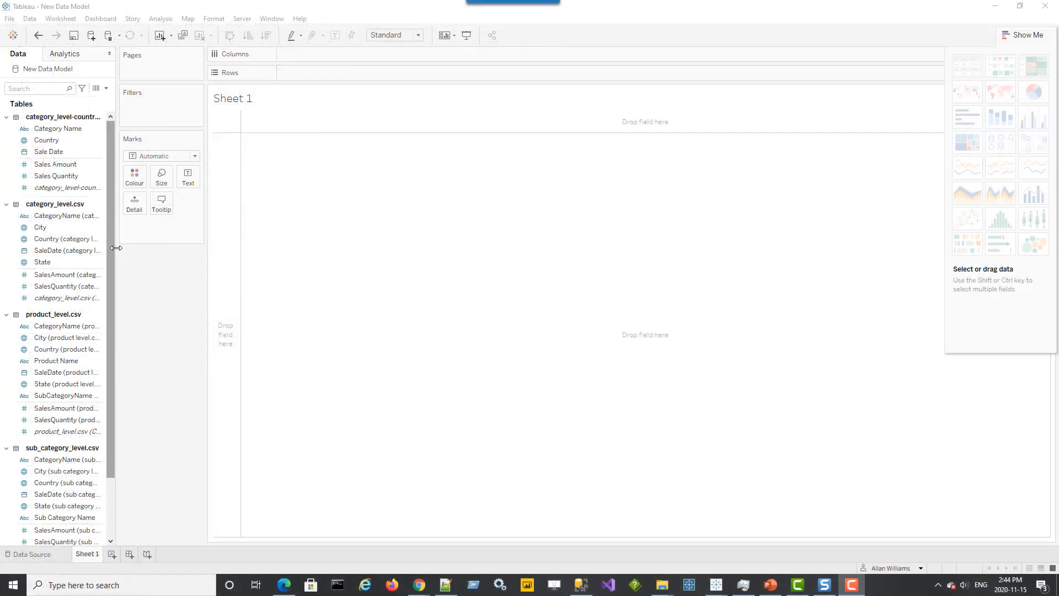
pyautogui.moveTo(116, 248); pyautogui.dragTo(161, 253)
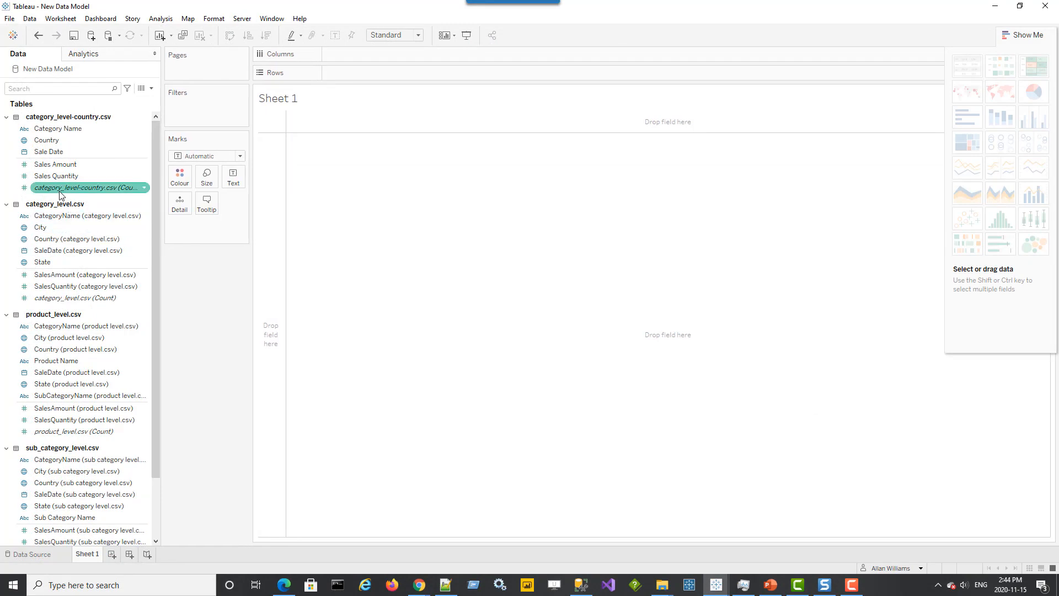
pyautogui.moveTo(61, 195)
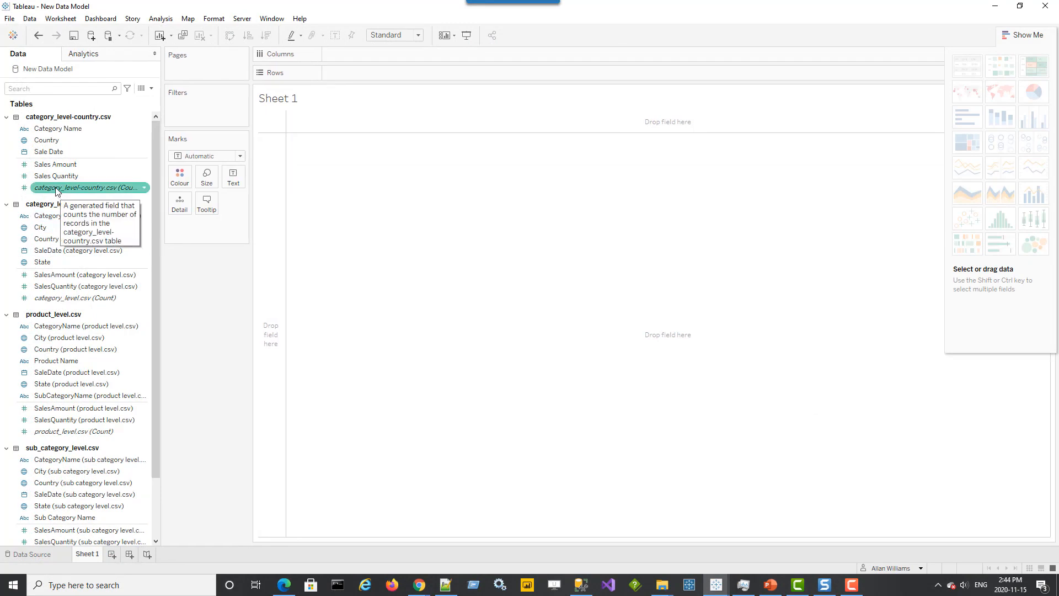
pyautogui.moveTo(160, 189); pyautogui.dragTo(195, 189)
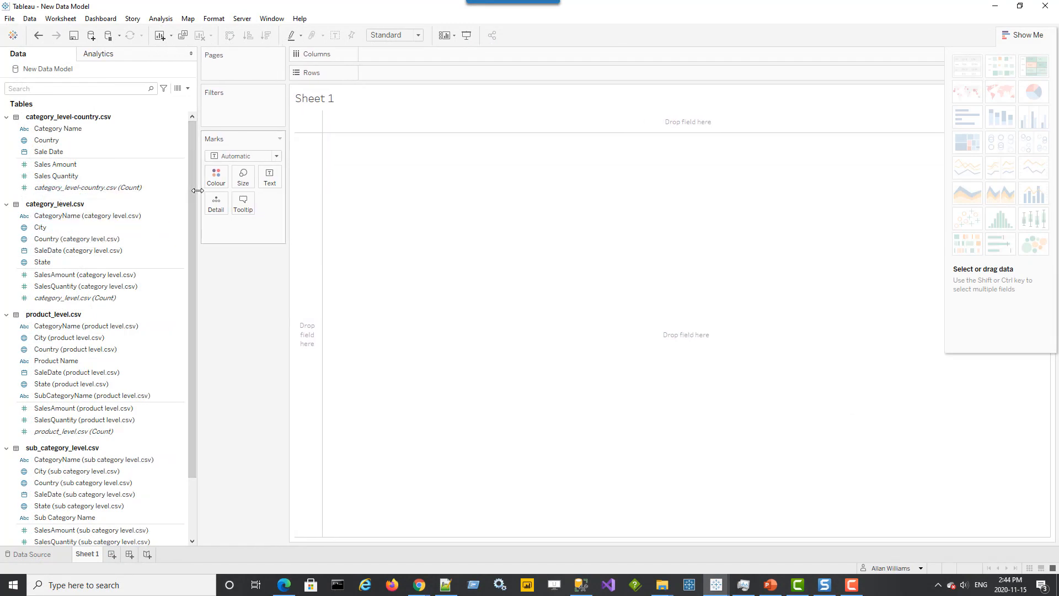
pyautogui.click(135, 188)
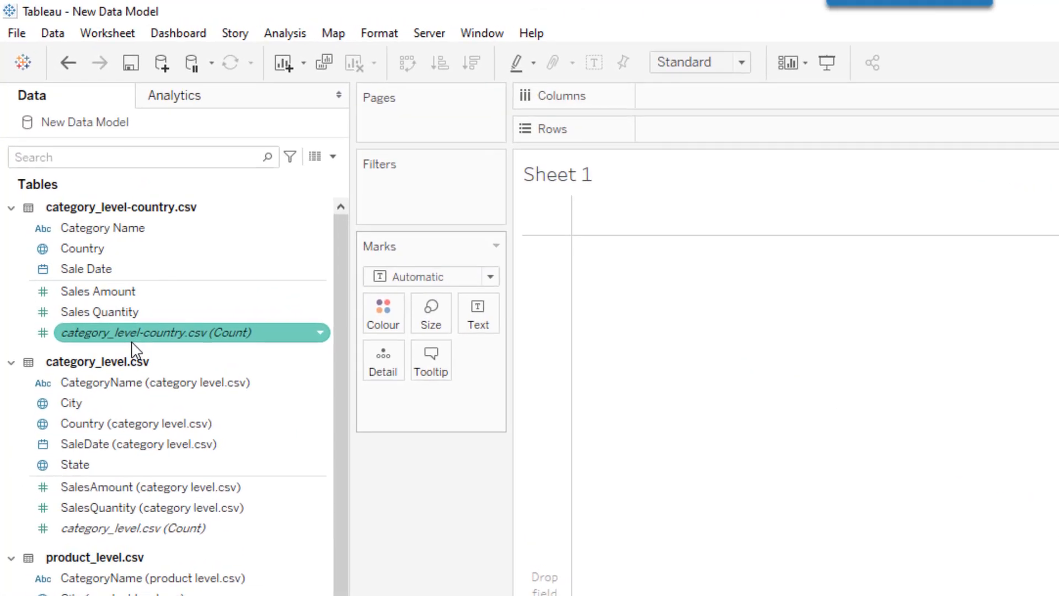
pyautogui.moveTo(349, 322); pyautogui.dragTo(227, 320)
pyautogui.moveTo(149, 332); pyautogui.dragTo(550, 338)
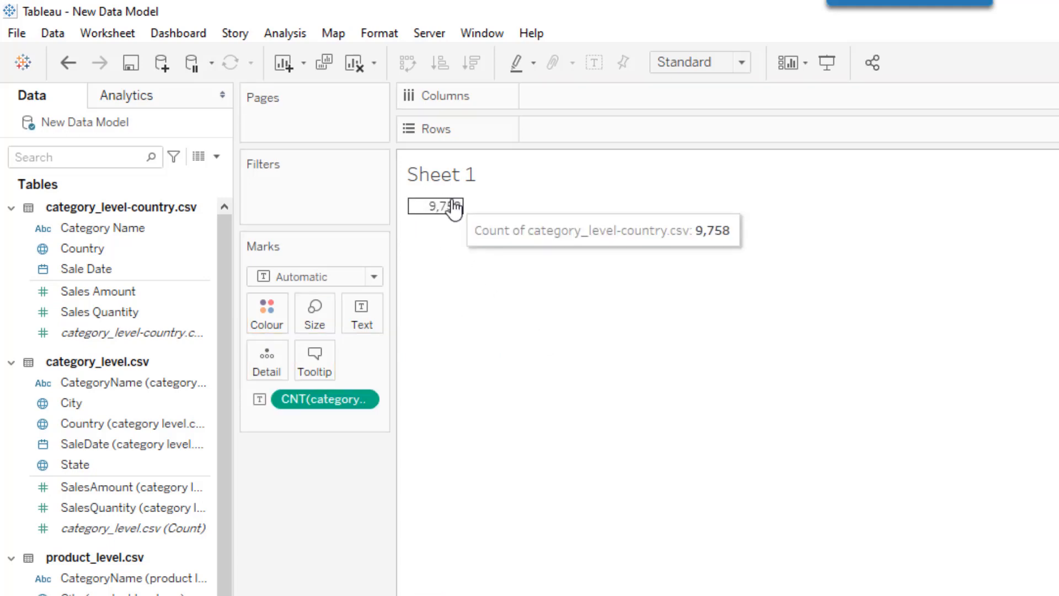
# Set the worksheet default font size to 28 pt and close the format pane
pyautogui.rightClick(452, 207)
pyautogui.click(528, 307)
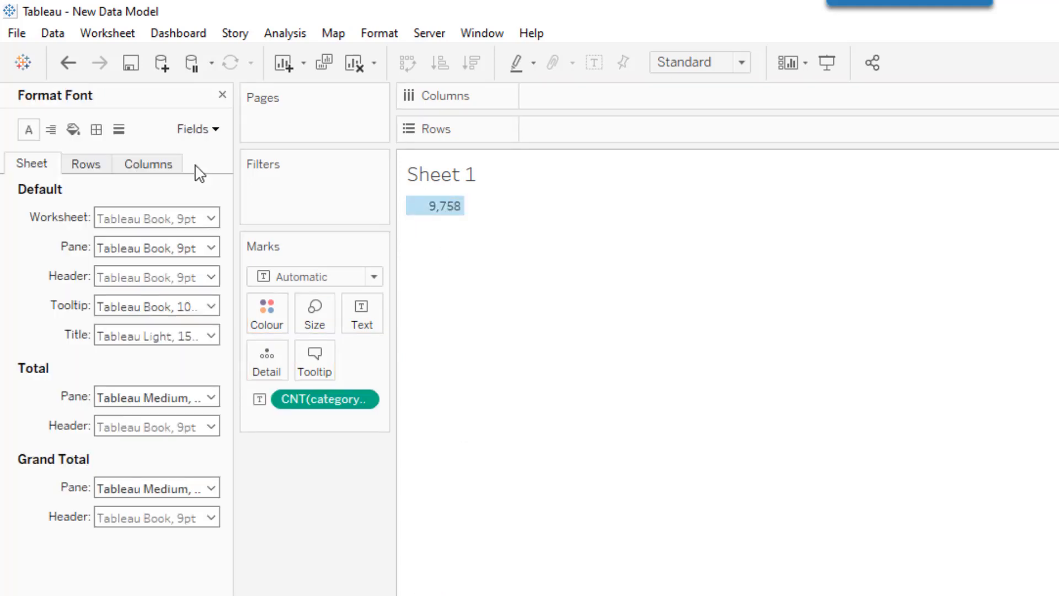
pyautogui.click(185, 219)
pyautogui.click(143, 274)
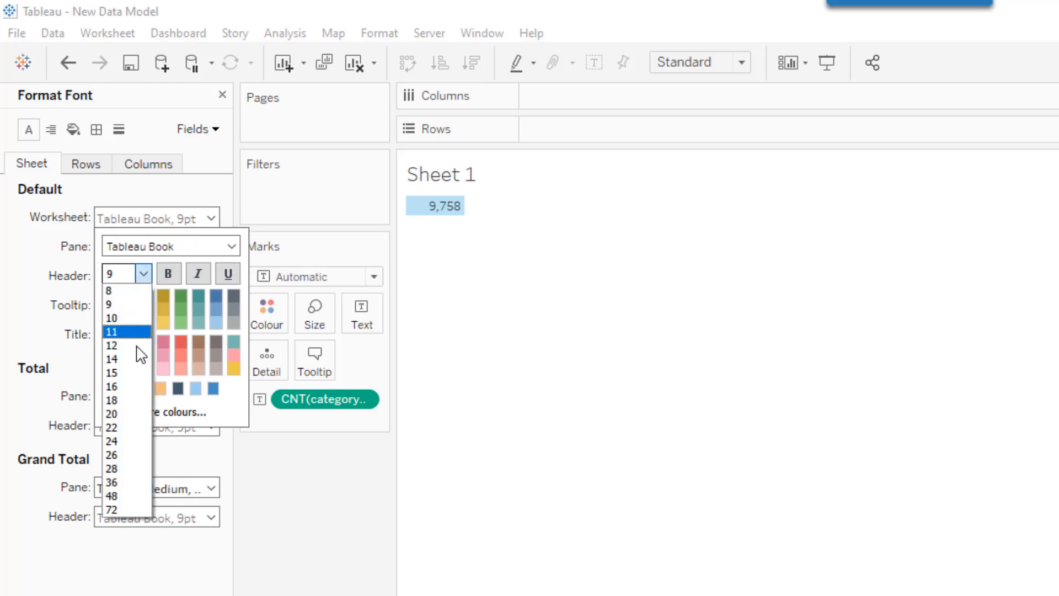
pyautogui.click(126, 468)
pyautogui.click(518, 429)
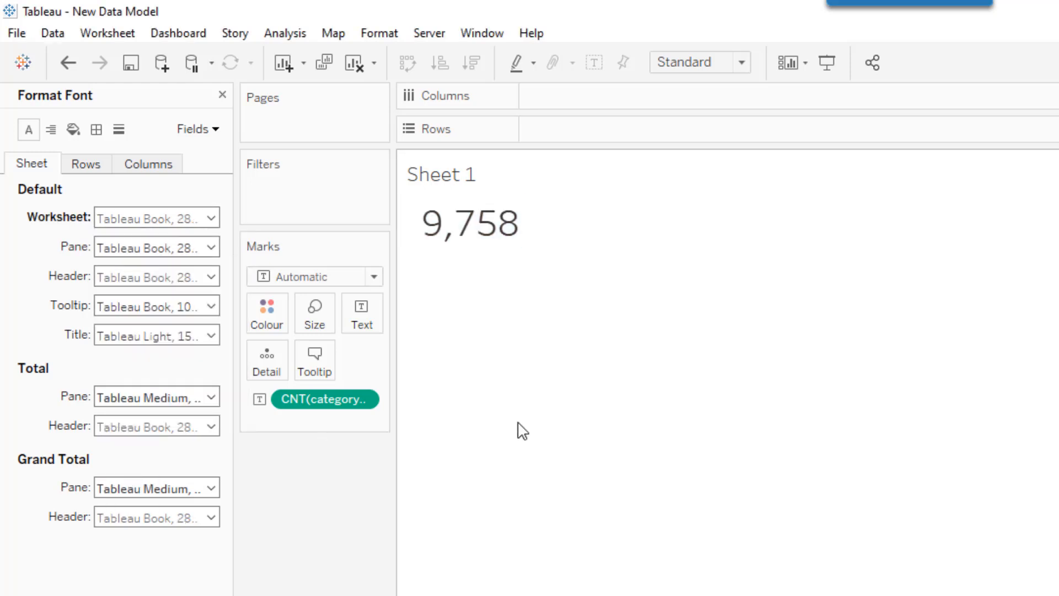
pyautogui.click(222, 95)
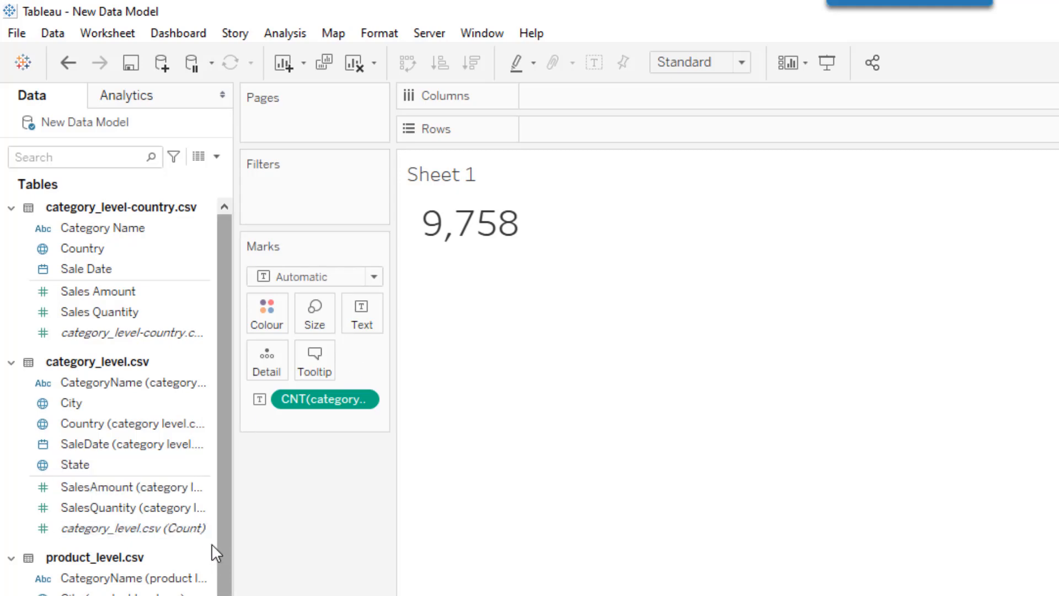
# Add the category_level.csv (Count) field to the view below the first count
pyautogui.moveTo(101, 531); pyautogui.dragTo(362, 327)
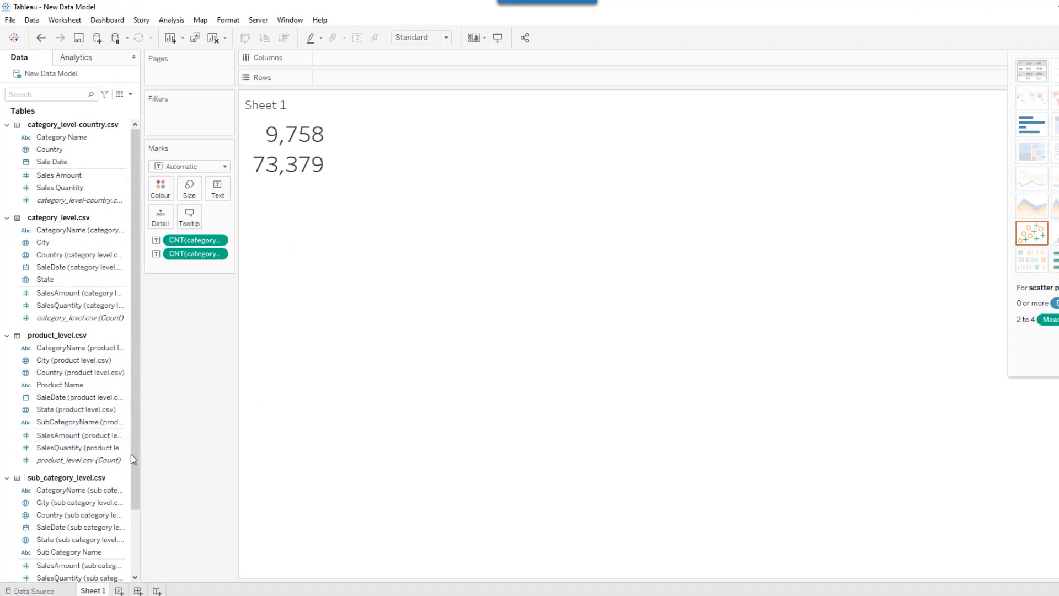
# Add the sub_category_level.csv (Count) and product_level.csv (Count) fields to the view as text below the existing counts
pyautogui.scroll(-2, 131, 464)
pyautogui.click(74, 528)
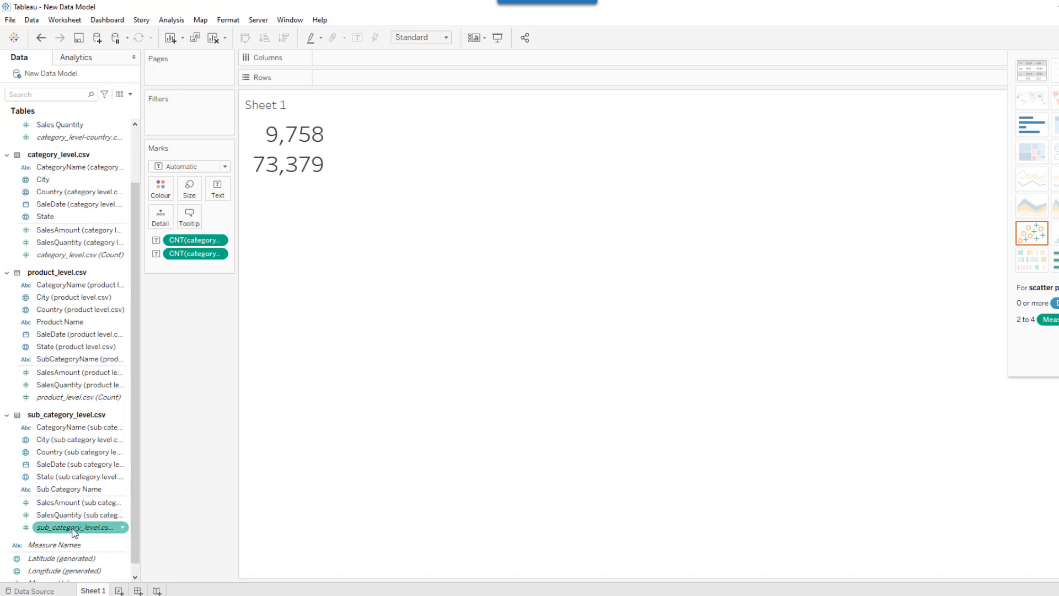
pyautogui.moveTo(75, 530); pyautogui.dragTo(216, 187)
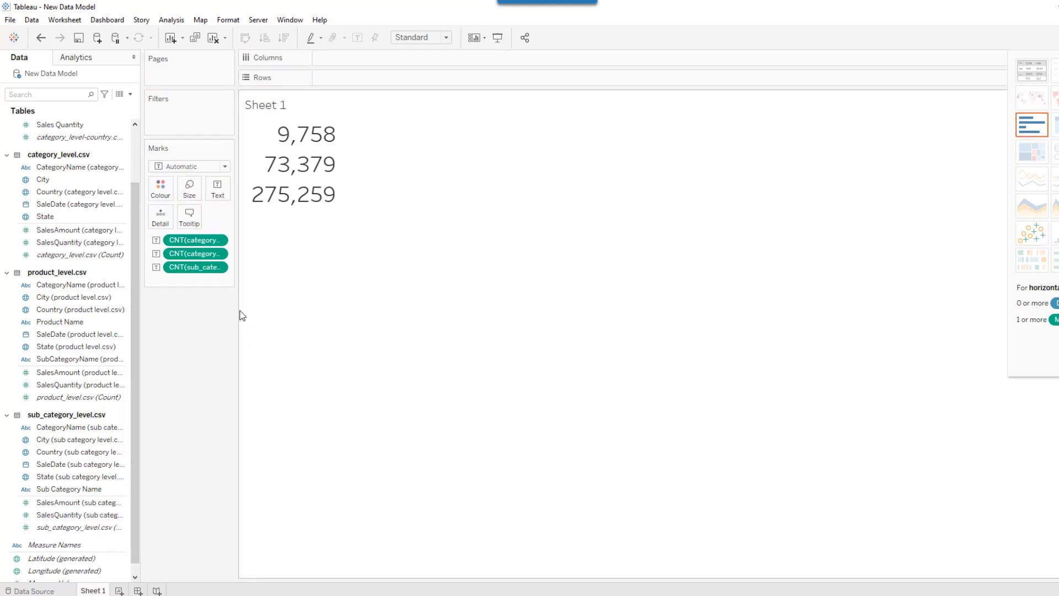
pyautogui.click(70, 397)
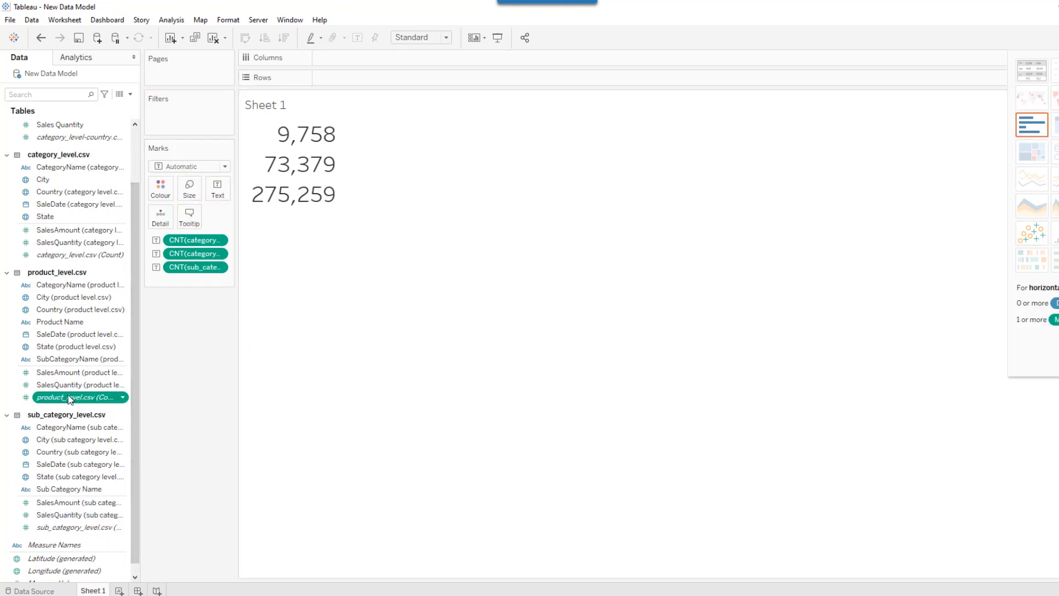
pyautogui.moveTo(69, 398); pyautogui.dragTo(218, 187)
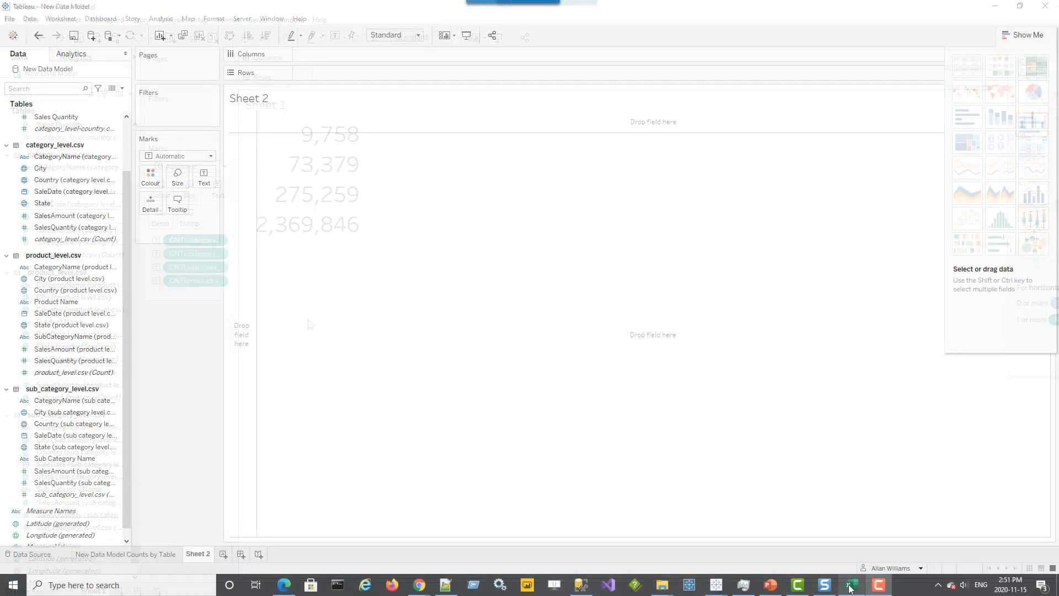
# Switch to Excel and check the sub-category_level sheet's last row and the sub-category units by month pivot total
pyautogui.moveTo(849, 588)
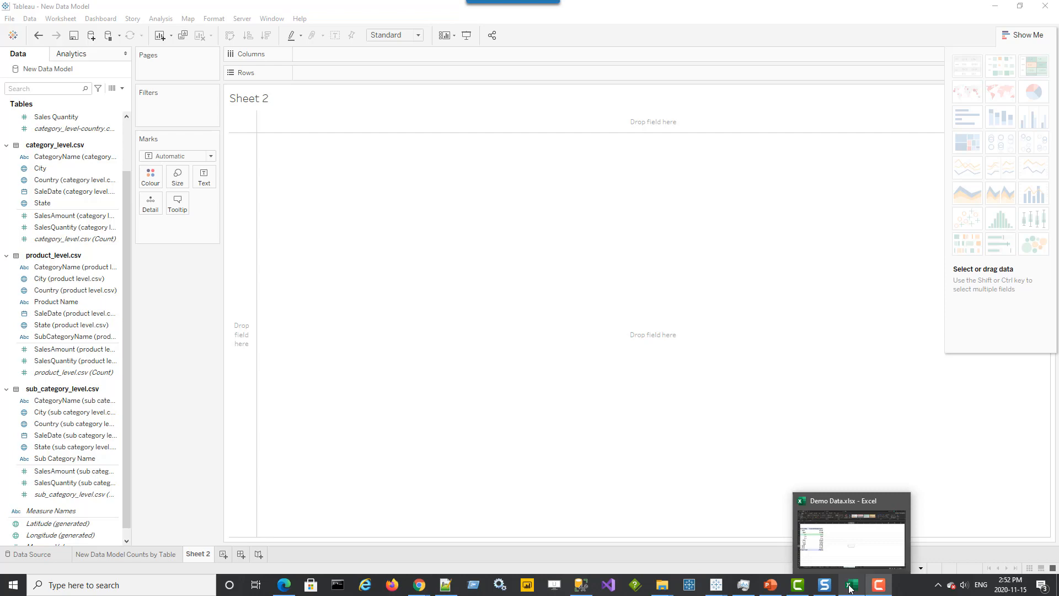
pyautogui.click(851, 587)
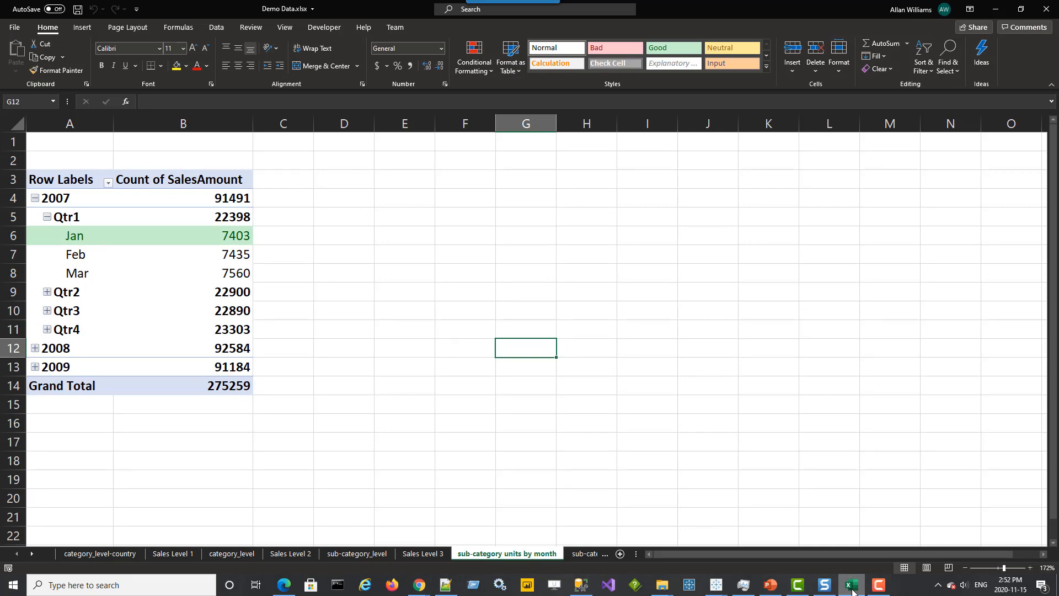
pyautogui.click(355, 554)
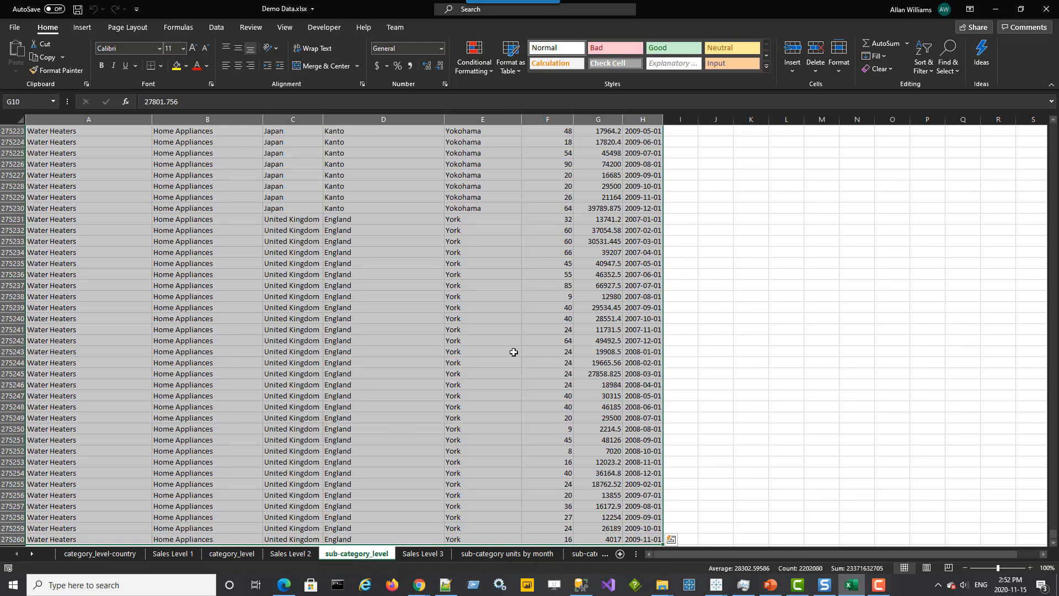
pyautogui.click(71, 540)
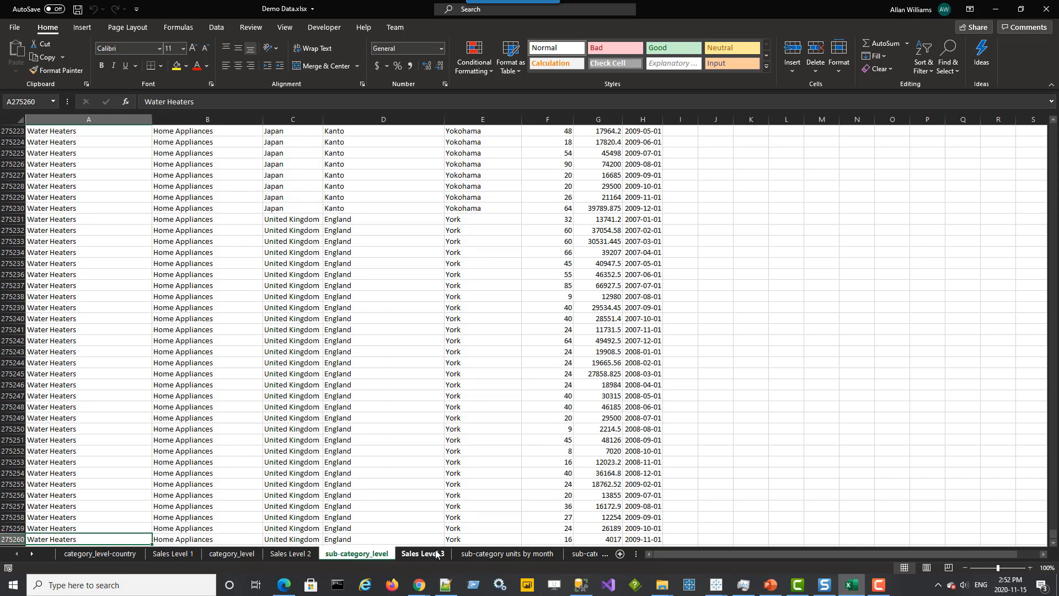
pyautogui.click(482, 557)
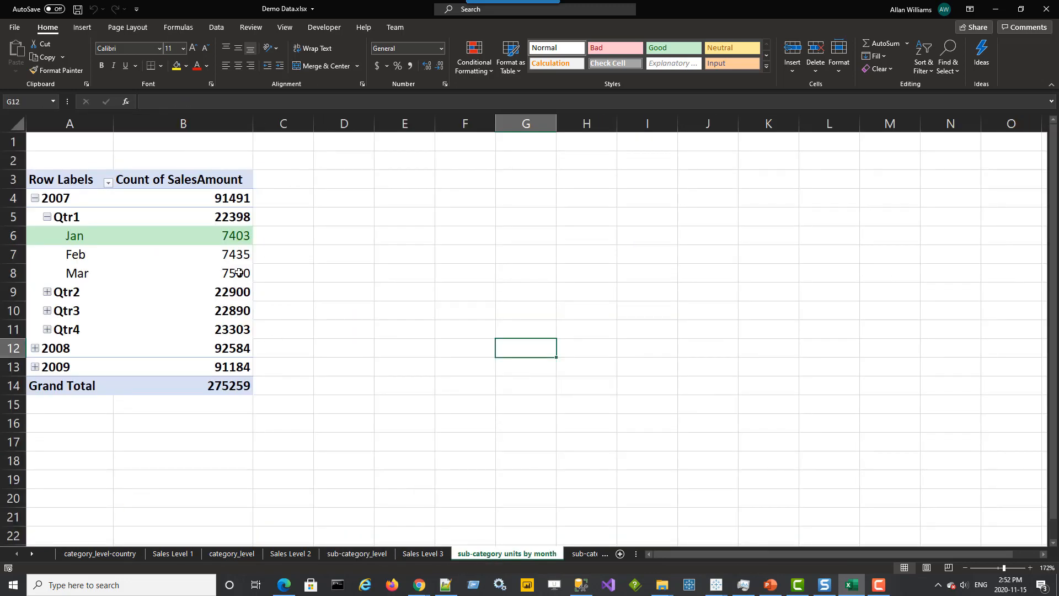
pyautogui.moveTo(233, 270)
pyautogui.moveTo(175, 256)
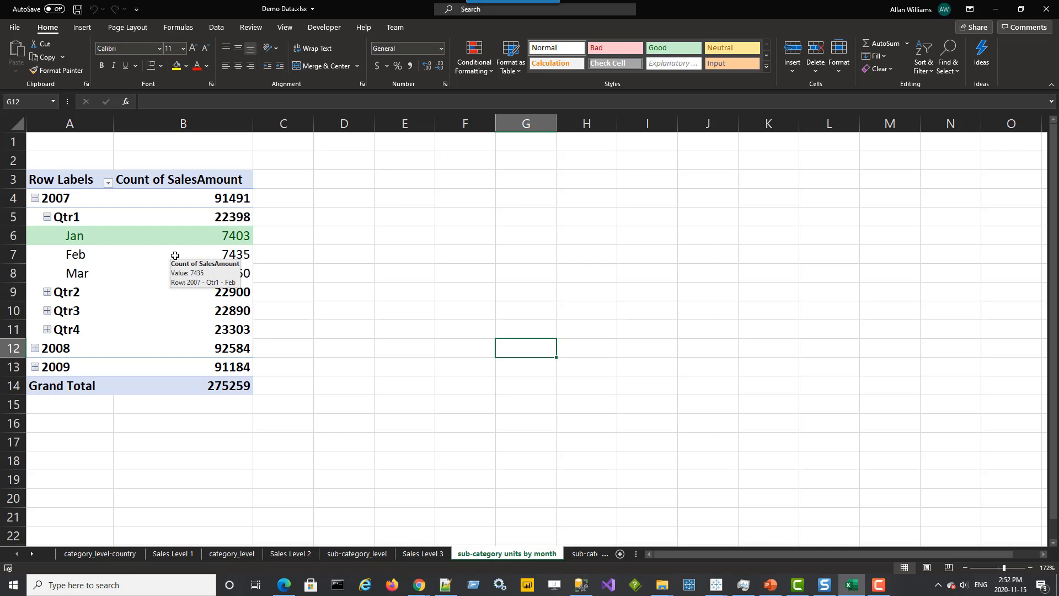
pyautogui.moveTo(176, 236)
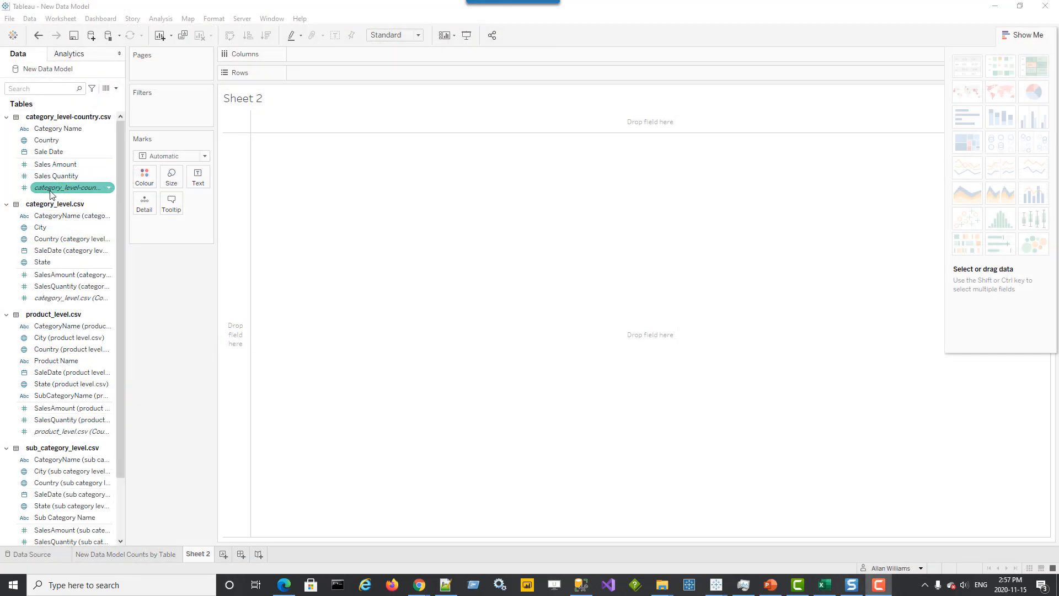
# On Sheet 2, add the Count fields of all four tables to the view as text
pyautogui.moveTo(53, 188); pyautogui.dragTo(198, 178)
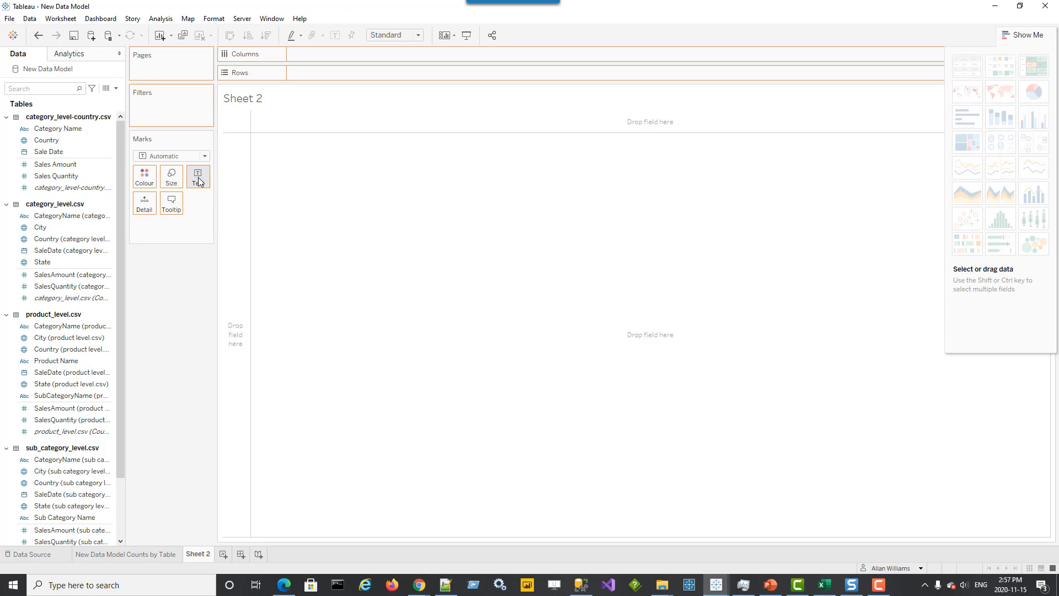
pyautogui.moveTo(44, 299); pyautogui.dragTo(193, 178)
pyautogui.moveTo(34, 429); pyautogui.dragTo(193, 176)
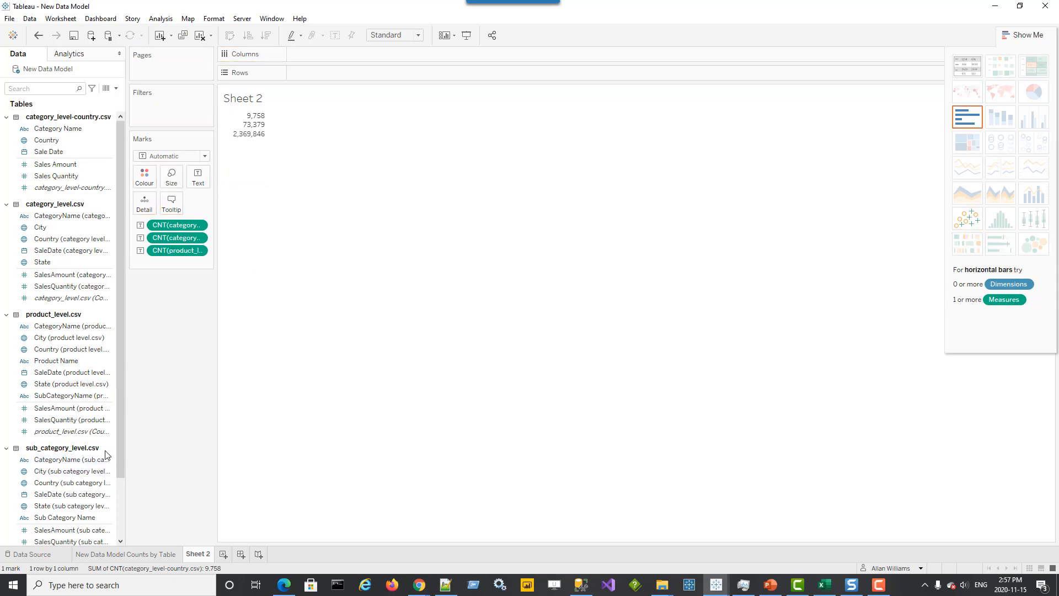
pyautogui.scroll(-2, 118, 447)
pyautogui.moveTo(55, 507); pyautogui.dragTo(193, 186)
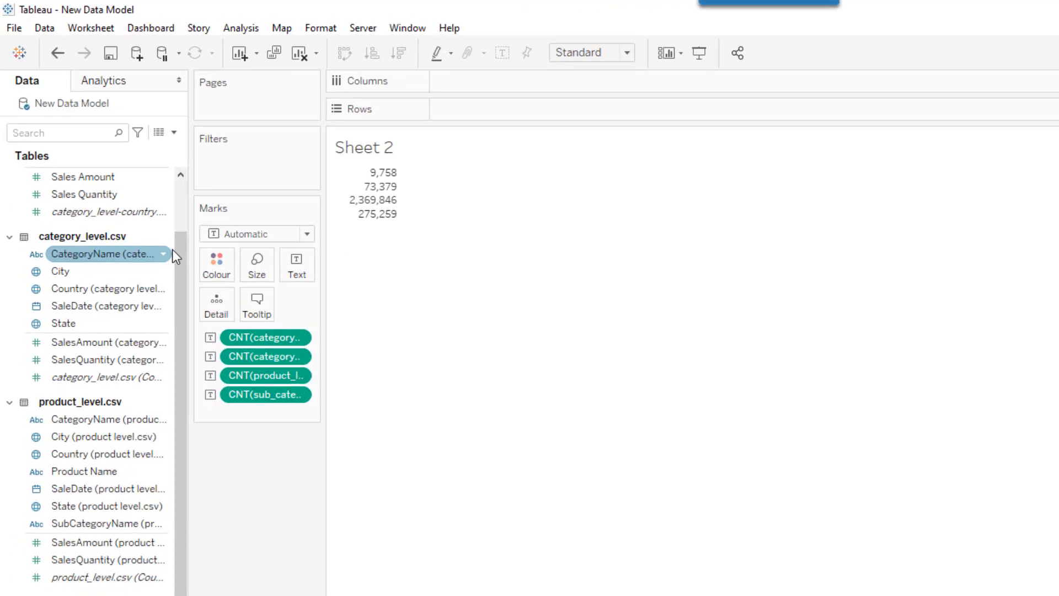
# Add Sale Date at month level to Rows and show the four counts as a text table with months as rows
pyautogui.moveTo(125, 161); pyautogui.dragTo(124, 113)
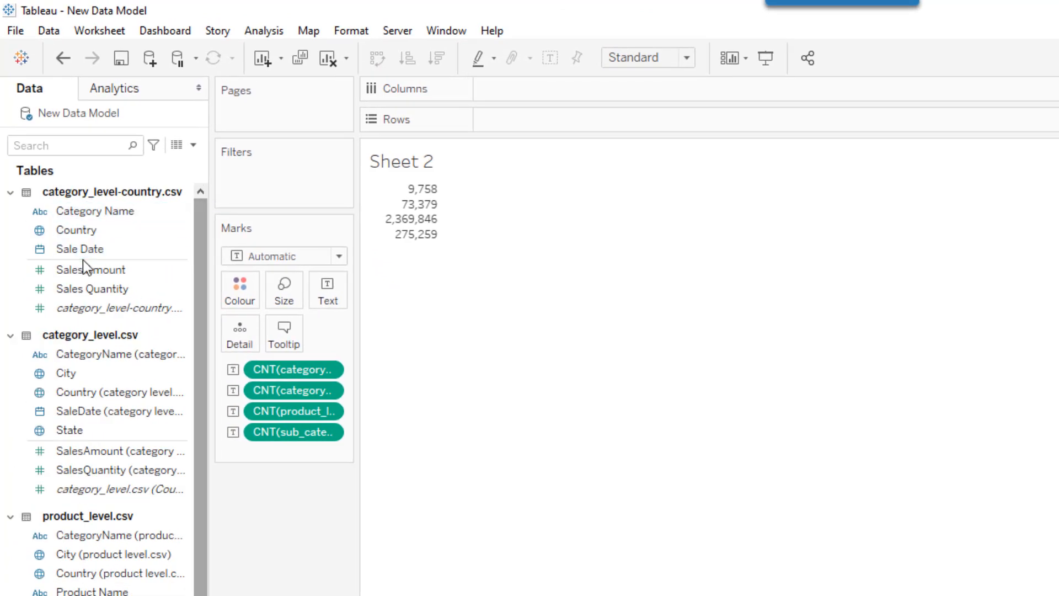
pyautogui.moveTo(82, 251); pyautogui.dragTo(530, 126)
pyautogui.click(593, 120)
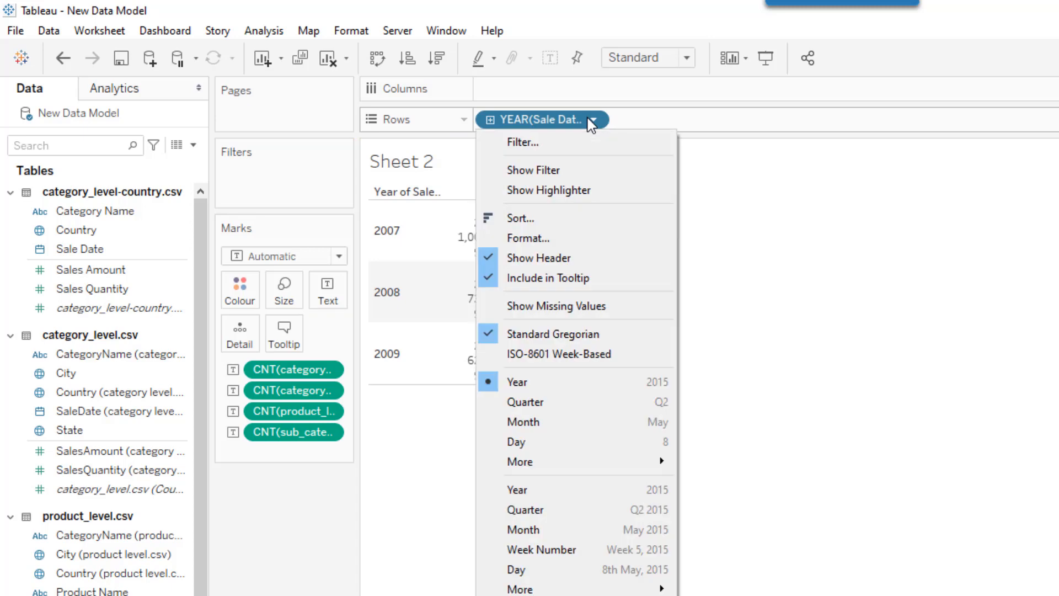
pyautogui.click(509, 527)
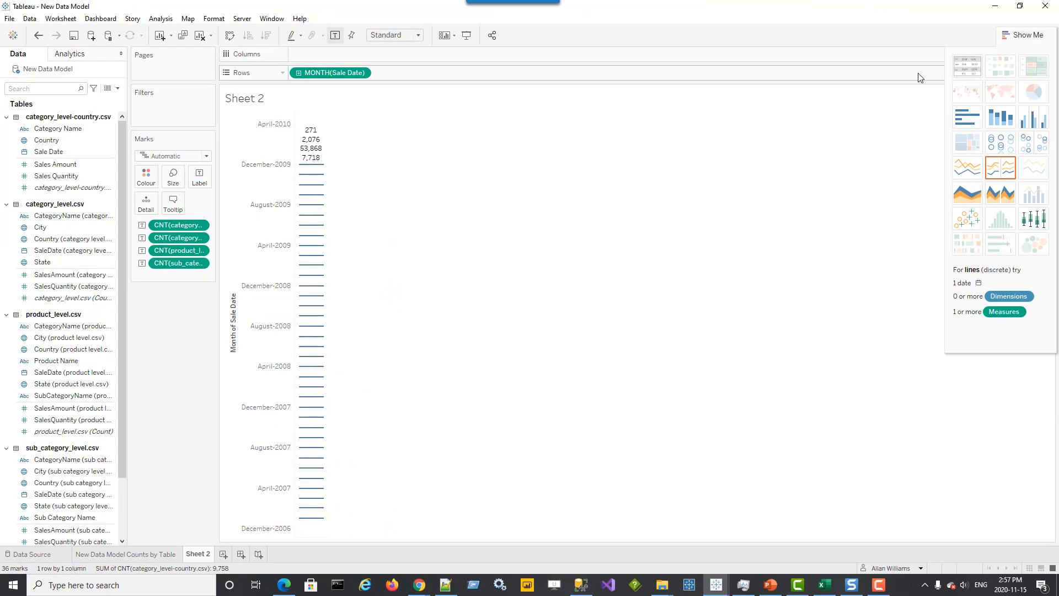
pyautogui.click(966, 71)
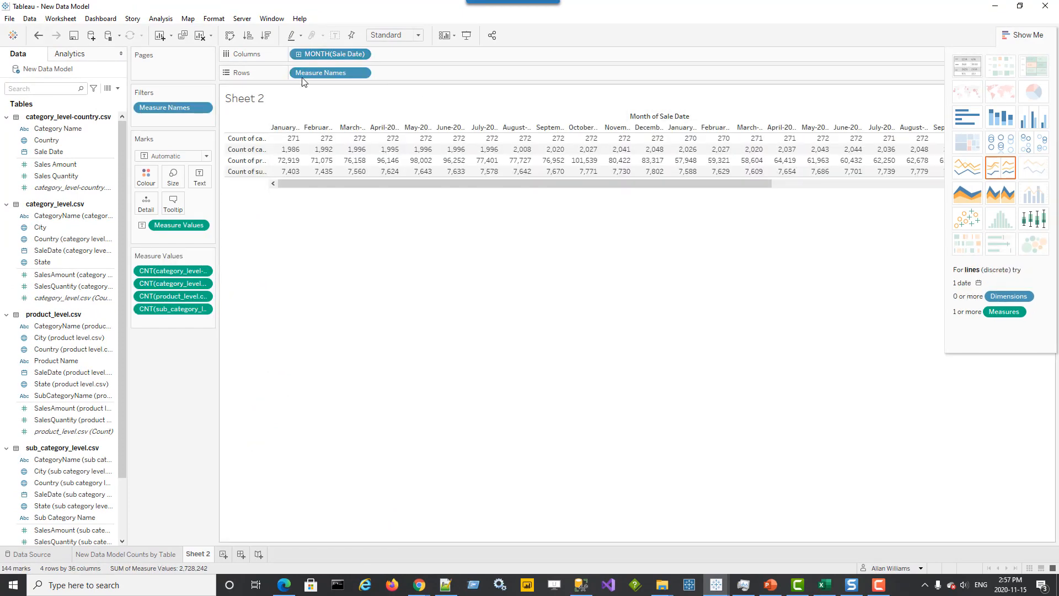
pyautogui.click(236, 35)
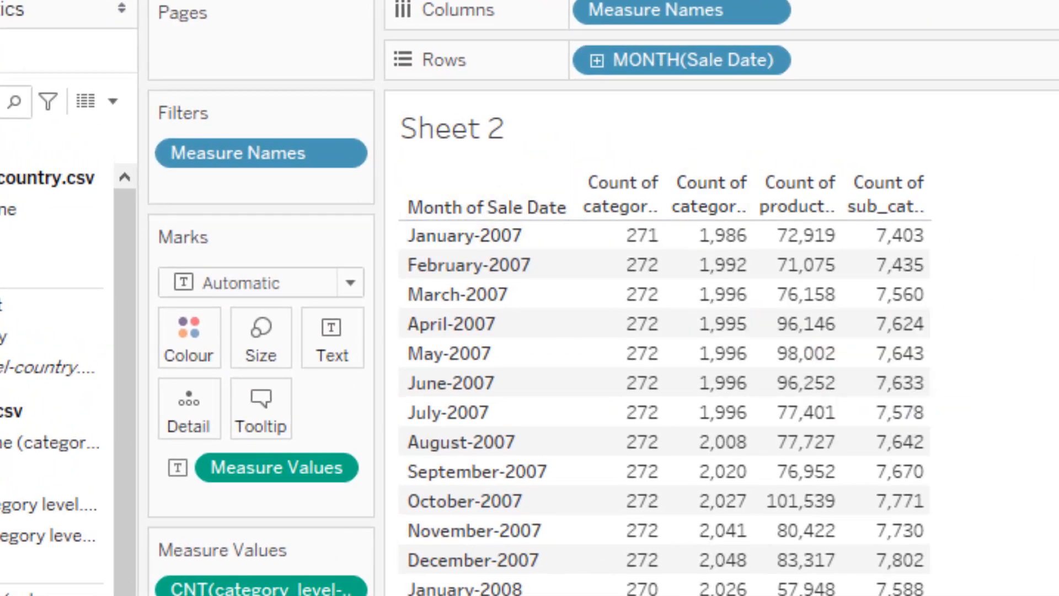
pyautogui.click(667, 2)
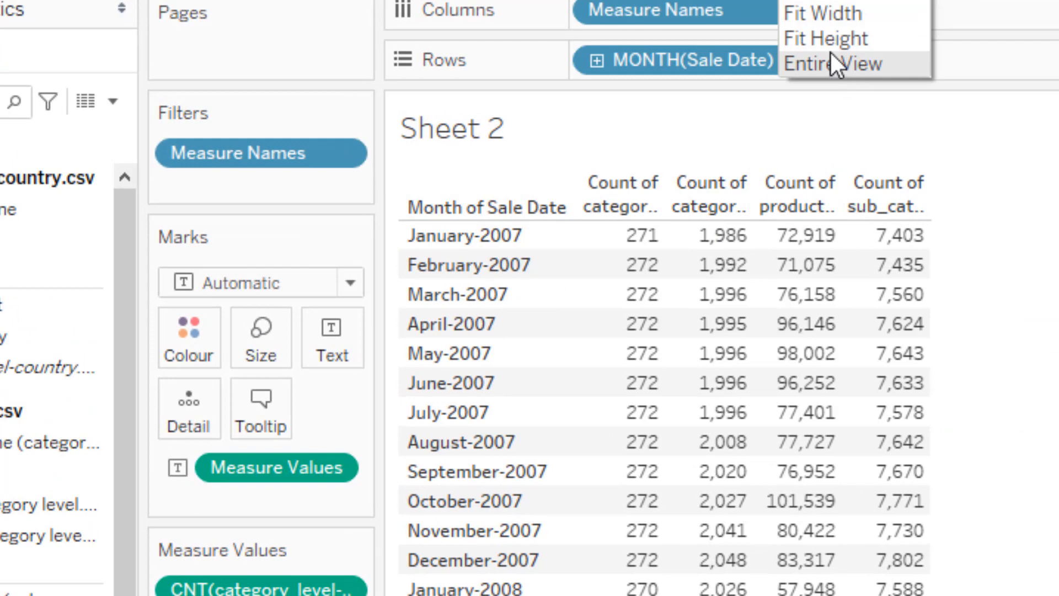
pyautogui.click(825, 22)
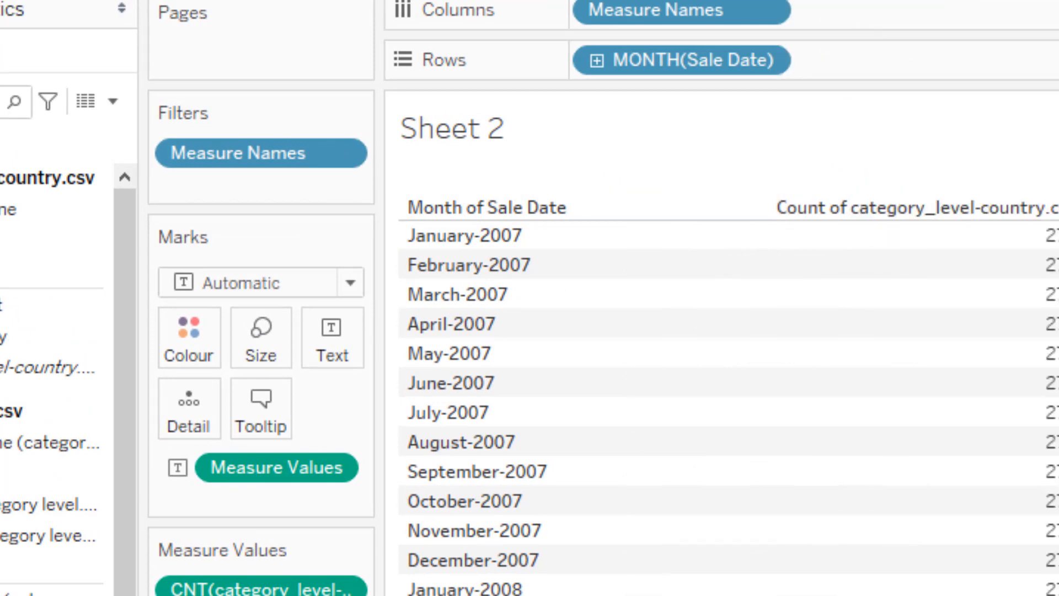
pyautogui.click(822, 1)
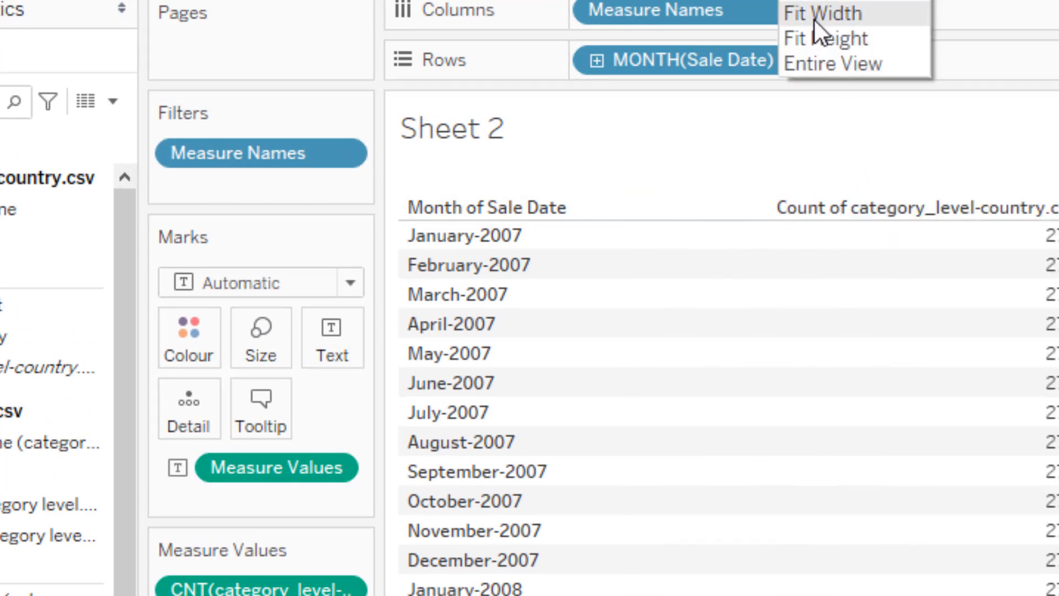
pyautogui.click(810, 8)
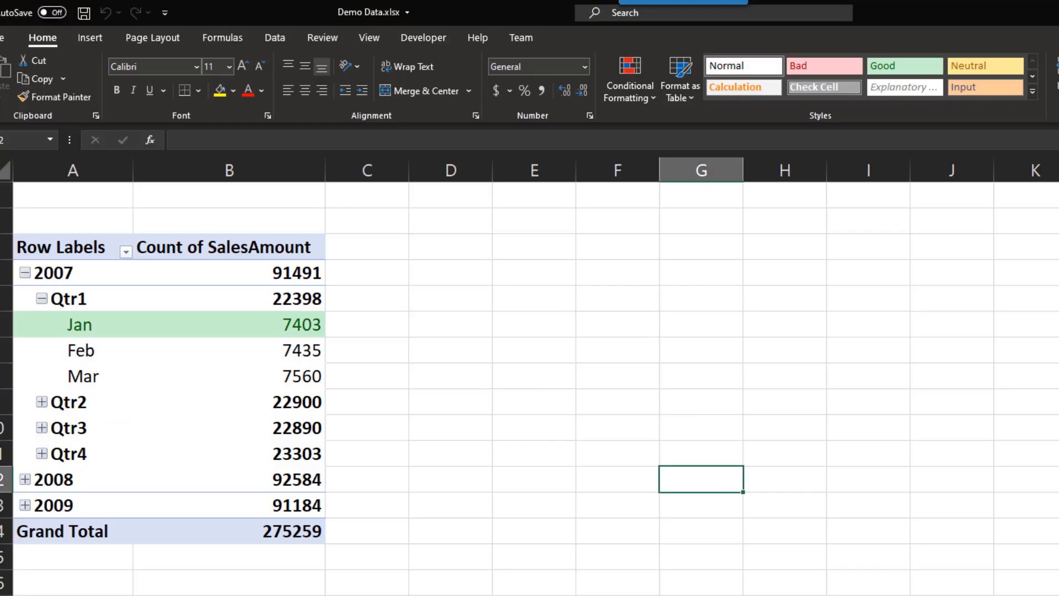
pyautogui.click(275, 324)
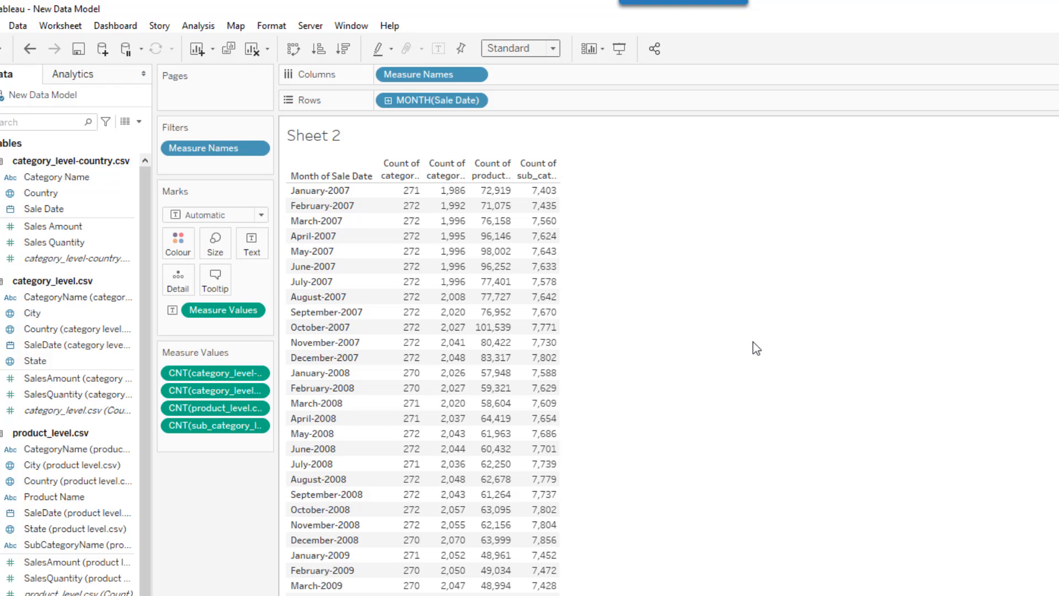
pyautogui.moveTo(543, 196)
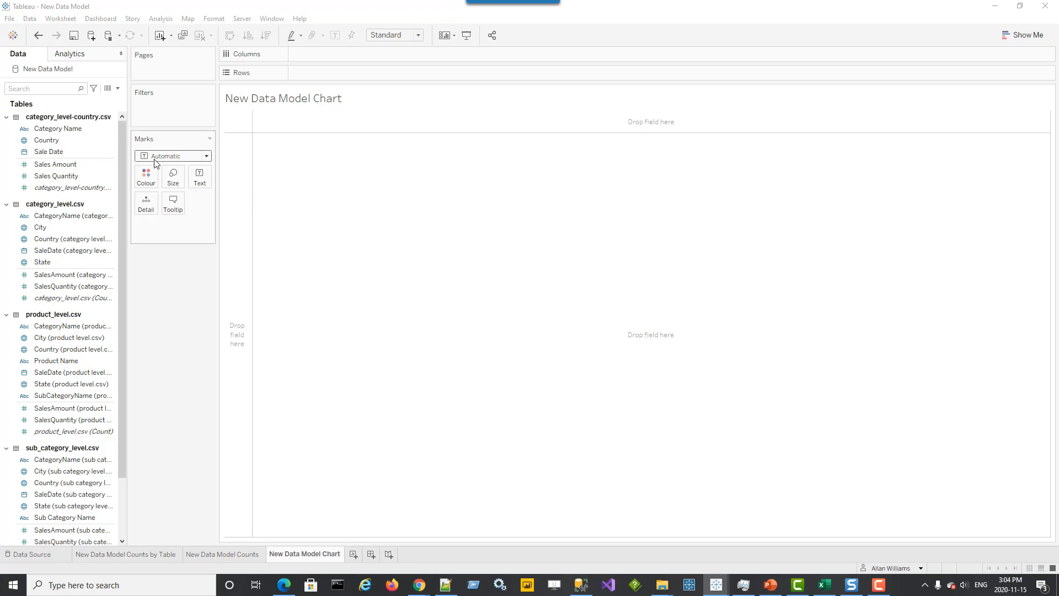
# On the New Data Model Chart sheet, add Sales Amount from category_level-country.csv and SalesAmount from category_level.csv to Rows
pyautogui.click(83, 188)
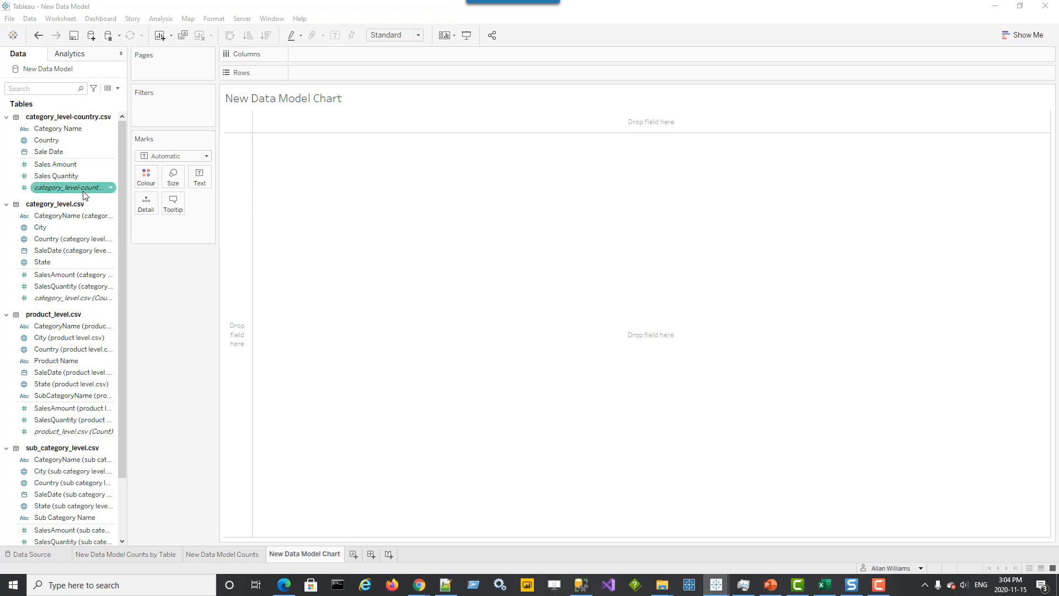
pyautogui.moveTo(83, 192)
pyautogui.mouseDown()
pyautogui.moveTo(171, 168)
pyautogui.moveTo(120, 194)
pyautogui.moveTo(92, 181)
pyautogui.mouseUp()
pyautogui.moveTo(82, 171); pyautogui.dragTo(375, 74)
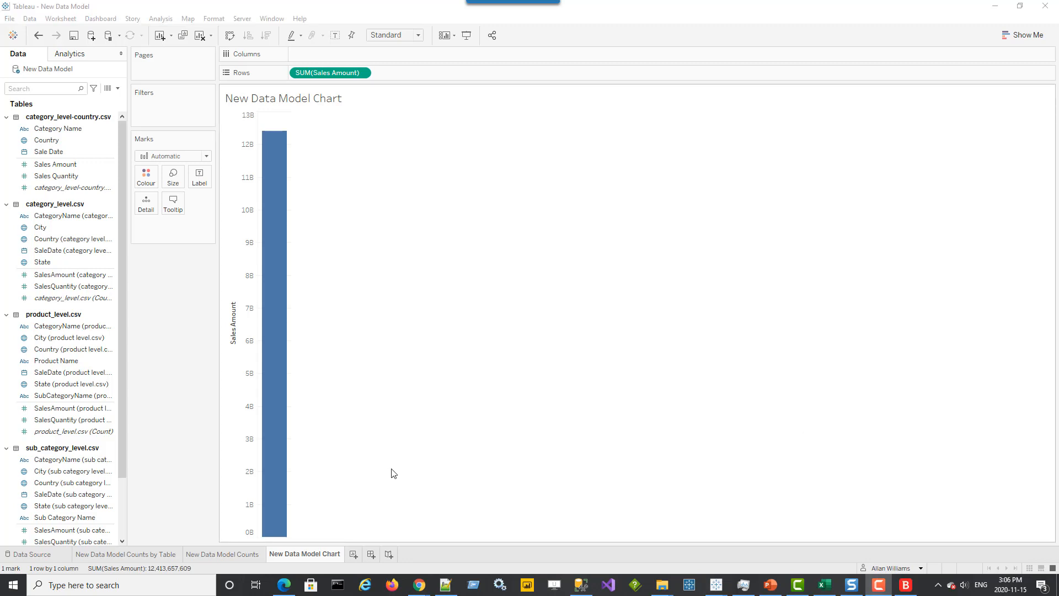
pyautogui.moveTo(263, 229)
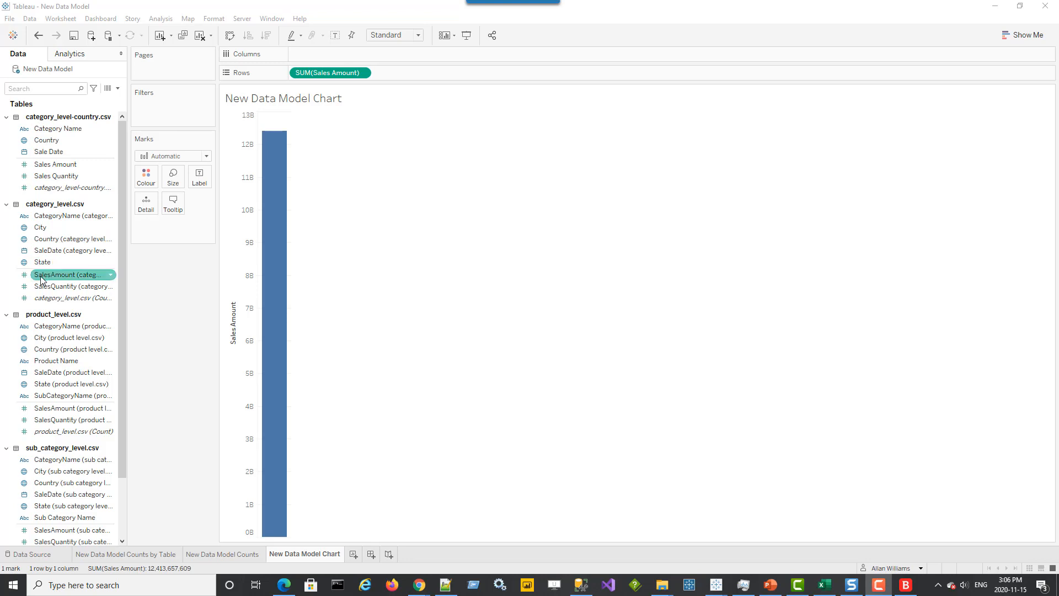
pyautogui.moveTo(39, 277); pyautogui.dragTo(390, 77)
# Add SalesAmount from sub_category_level.csv and from product_level.csv to Rows as further bar charts
pyautogui.moveTo(121, 317); pyautogui.dragTo(130, 373)
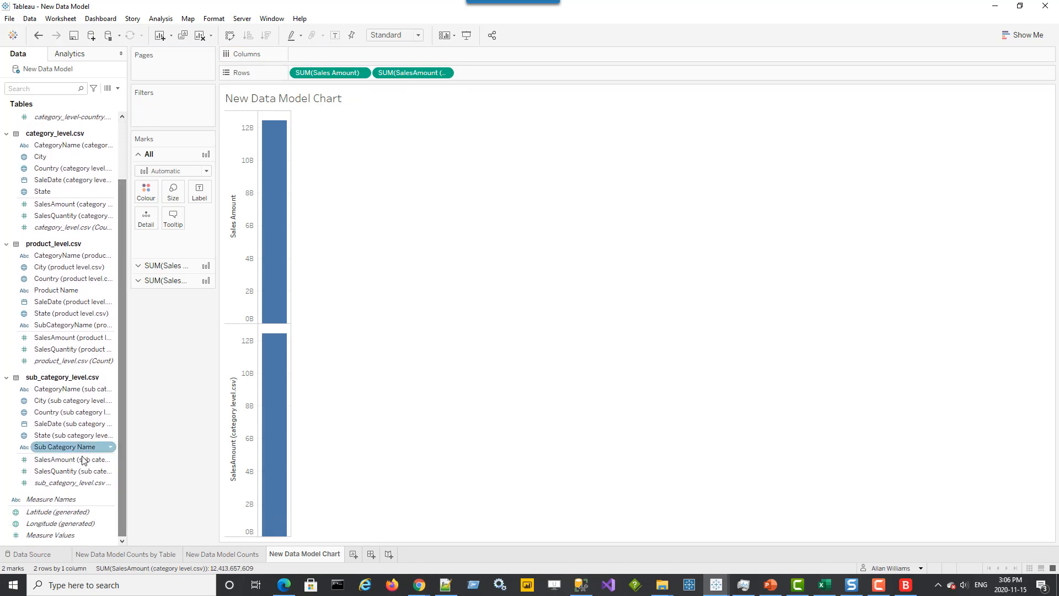
pyautogui.moveTo(83, 459); pyautogui.dragTo(538, 78)
pyautogui.click(1018, 33)
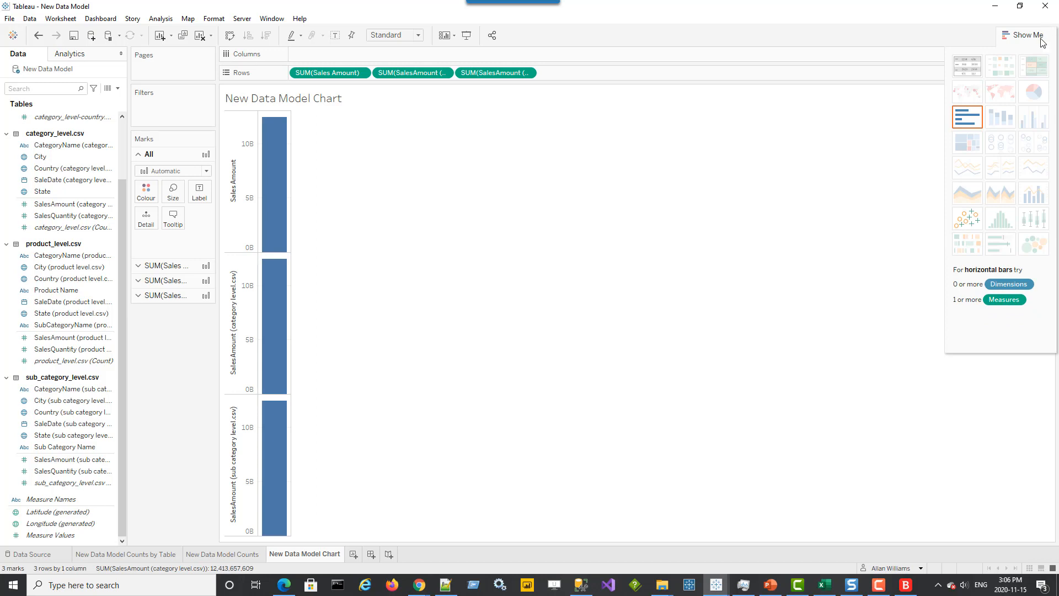
pyautogui.click(1025, 34)
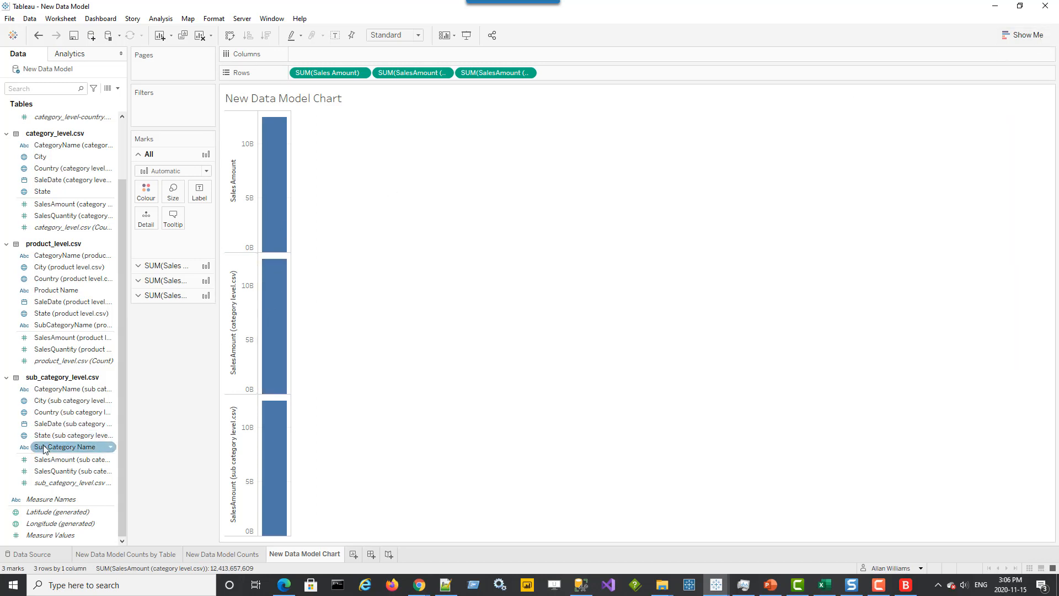
pyautogui.moveTo(66, 337); pyautogui.dragTo(558, 71)
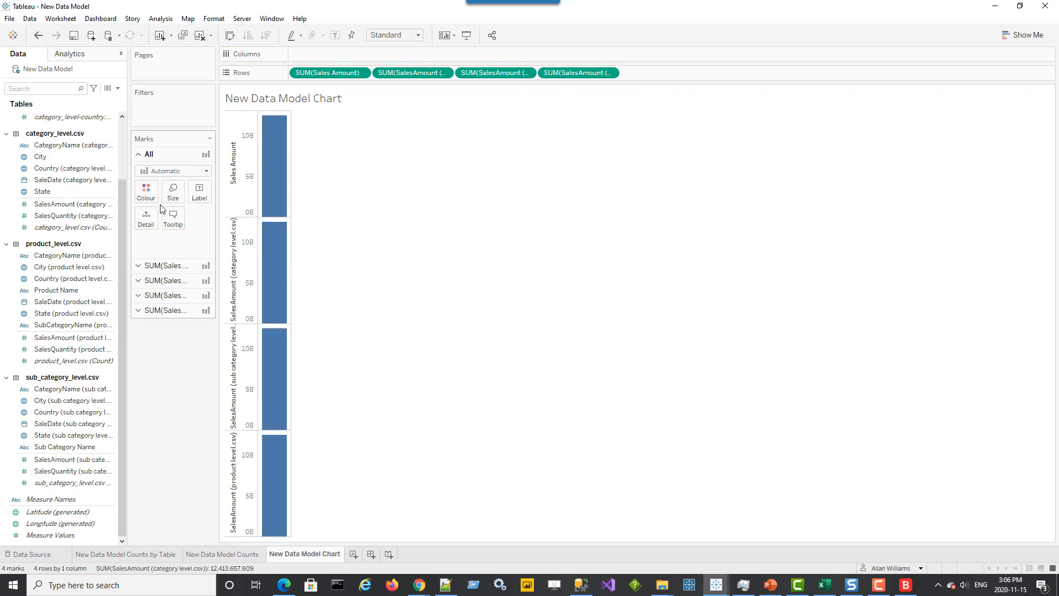
# Place Sale Date on Columns and change its date level to Quarter
pyautogui.moveTo(123, 210); pyautogui.dragTo(133, 127)
pyautogui.moveTo(39, 157); pyautogui.dragTo(318, 55)
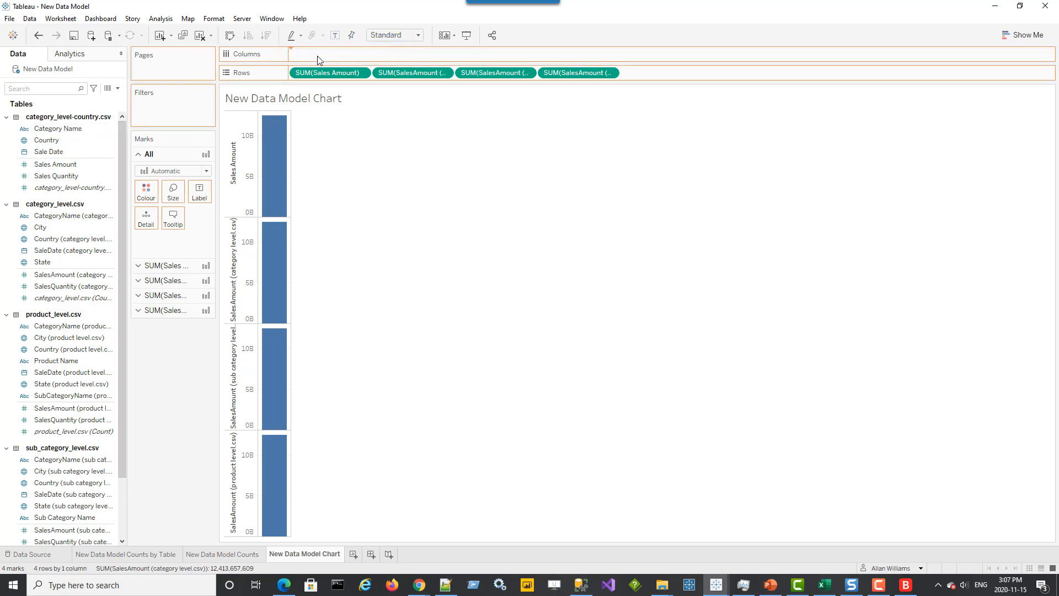
pyautogui.click(360, 54)
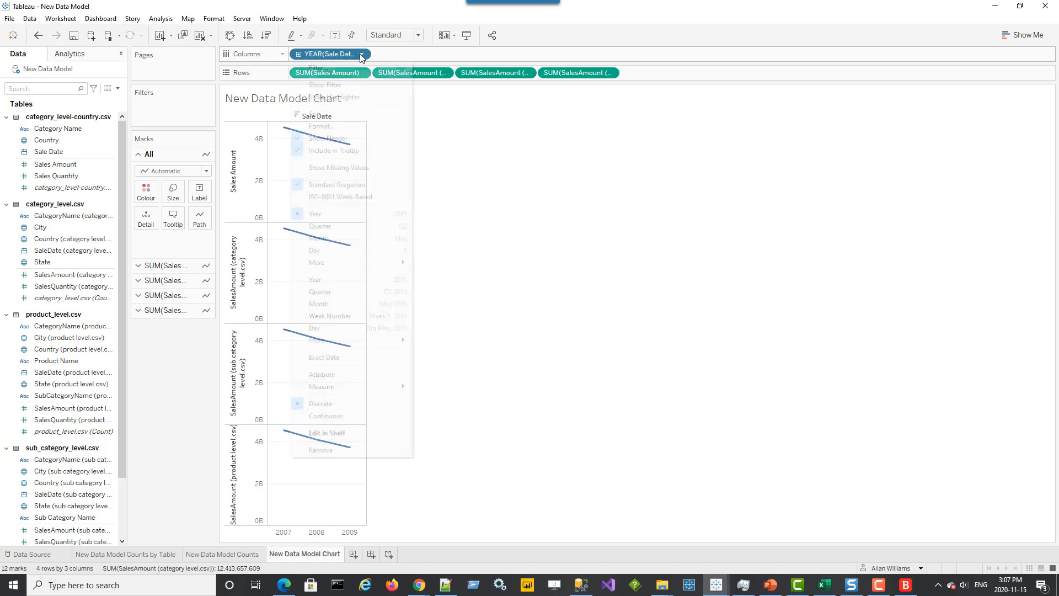
pyautogui.click(319, 226)
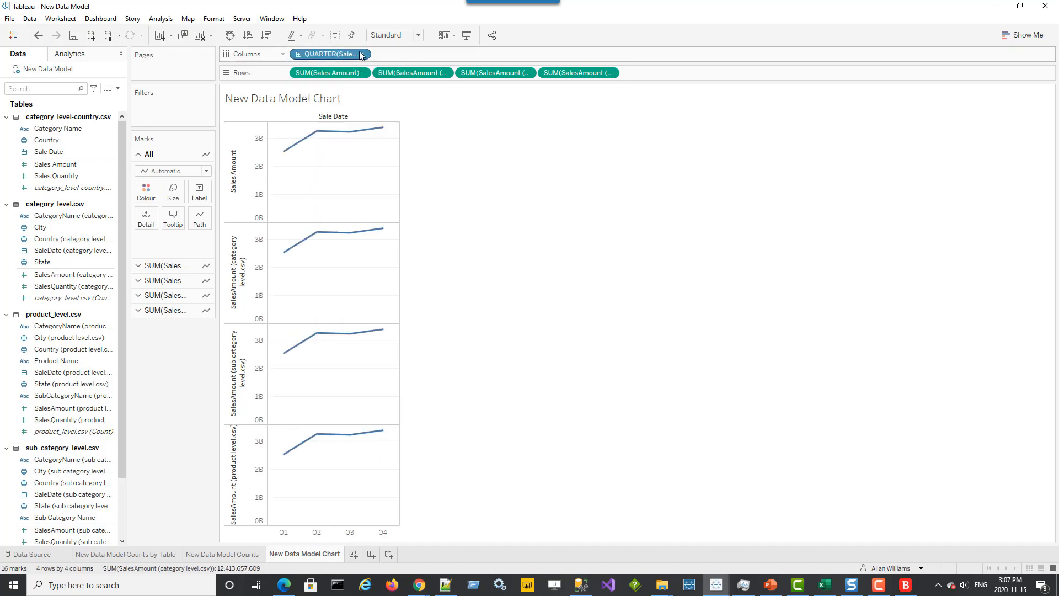
# Turn the chart into a line chart and set Sale Date to continuous year-and-quarter
pyautogui.click(1021, 34)
pyautogui.click(971, 171)
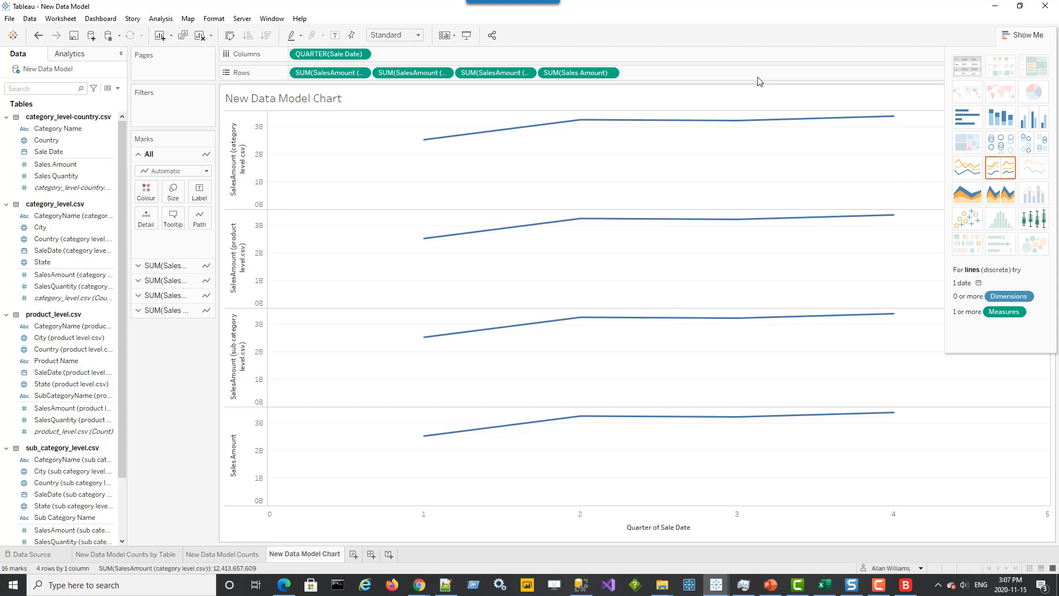
pyautogui.click(361, 53)
pyautogui.click(341, 270)
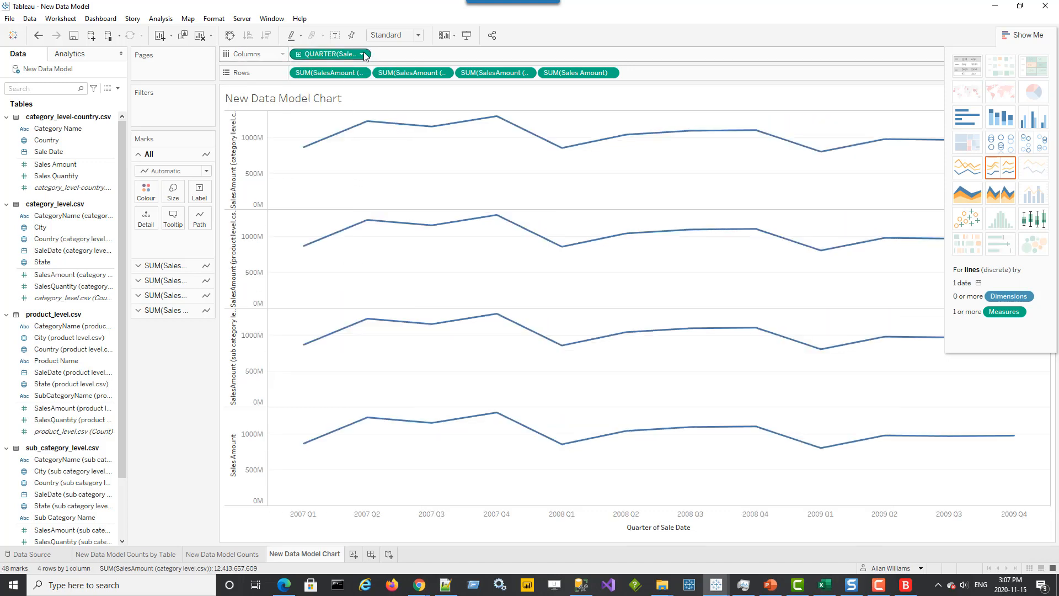
# Show mark labels on the line ends of every line
pyautogui.moveTo(306, 147)
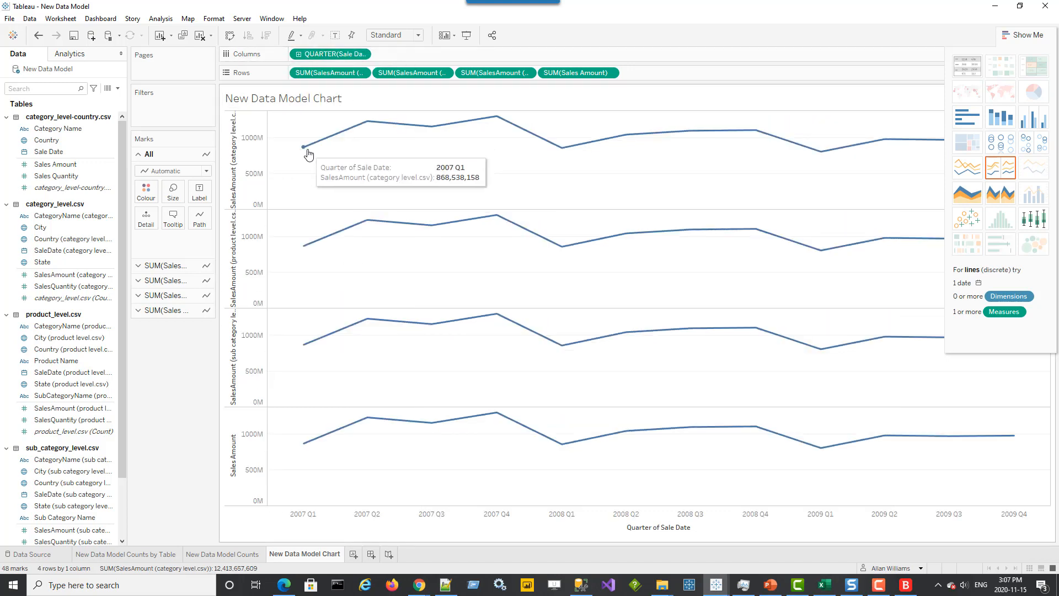
pyautogui.click(199, 191)
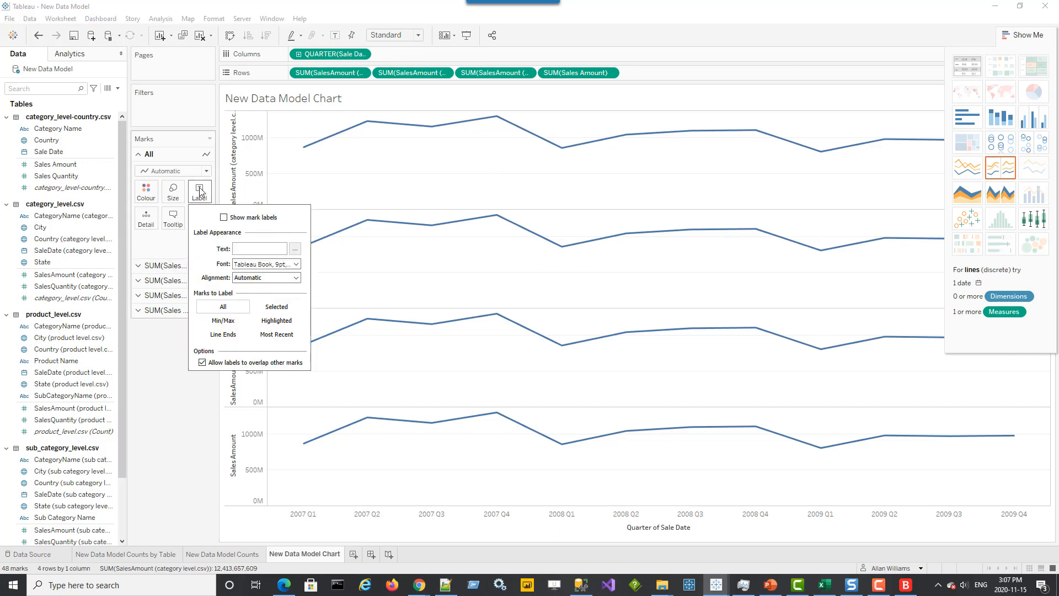
pyautogui.click(223, 217)
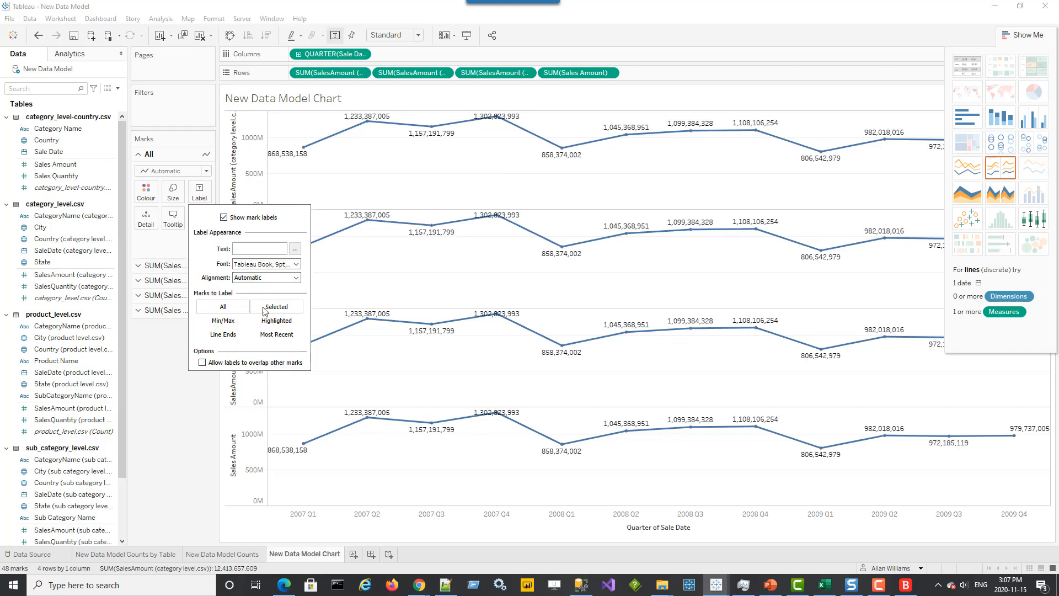
pyautogui.click(222, 334)
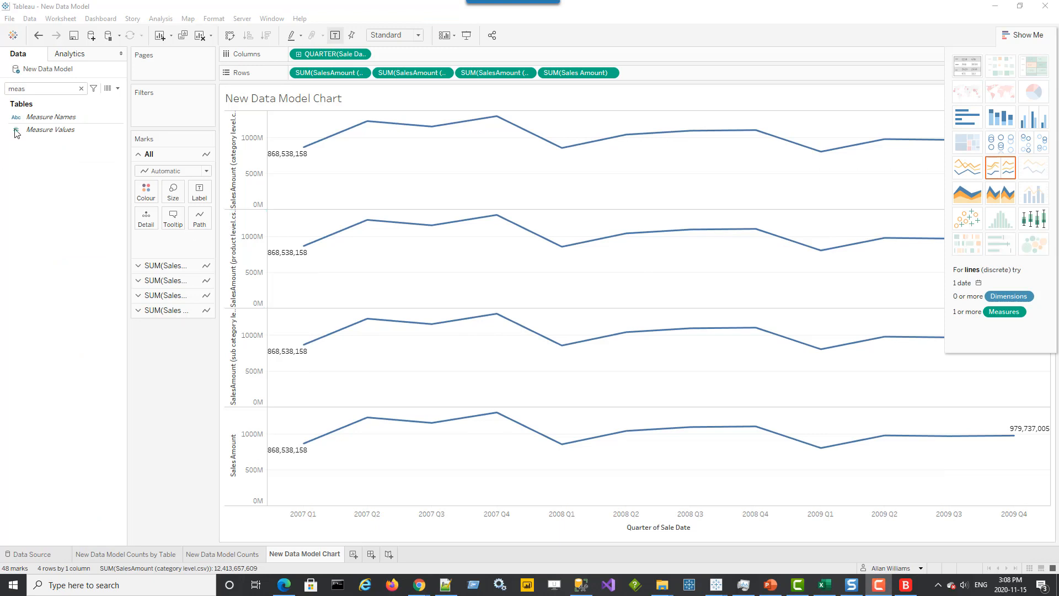
# Search the fields for Measure Names and use it to colour the four lines
pyautogui.click(47, 118)
pyautogui.moveTo(46, 117); pyautogui.dragTo(146, 195)
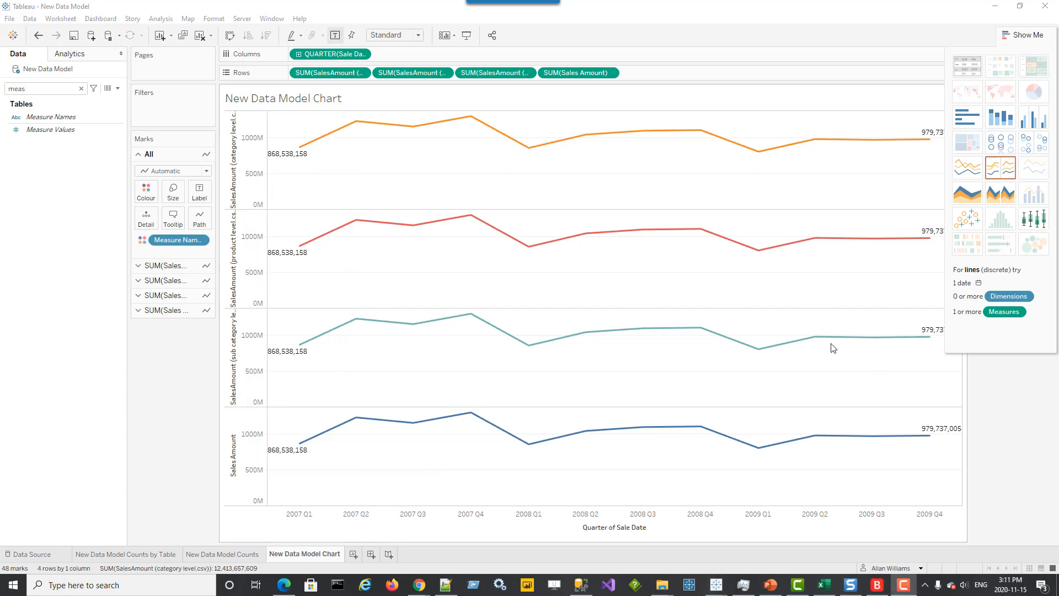
# Switch to the Excel pivot table and inspect the 2007 Qtr1 sales amount for comparison
pyautogui.moveTo(300, 162)
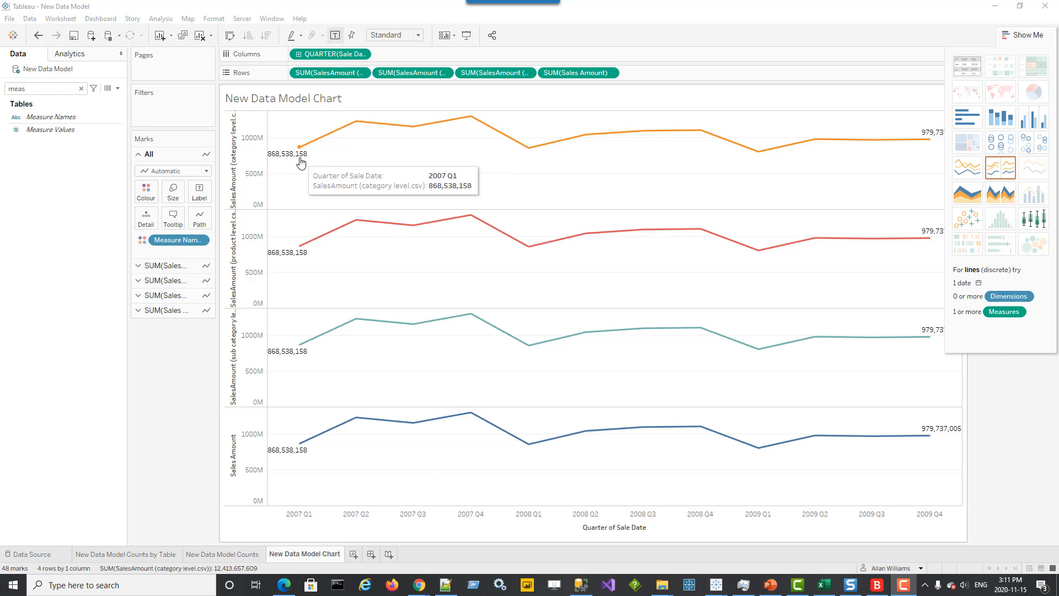
pyautogui.click(824, 586)
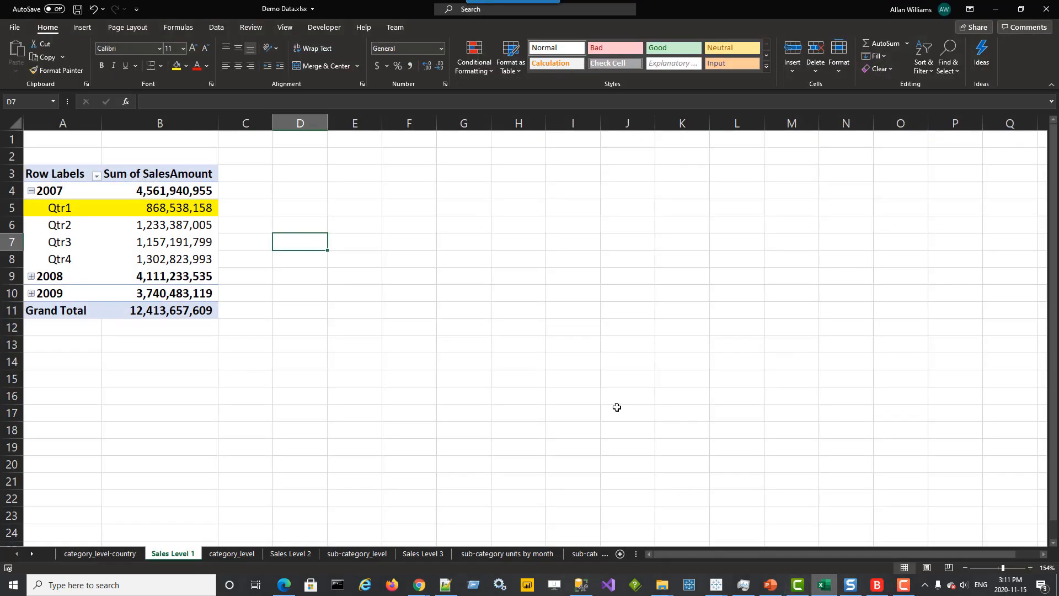
pyautogui.click(167, 209)
pyautogui.moveTo(167, 211)
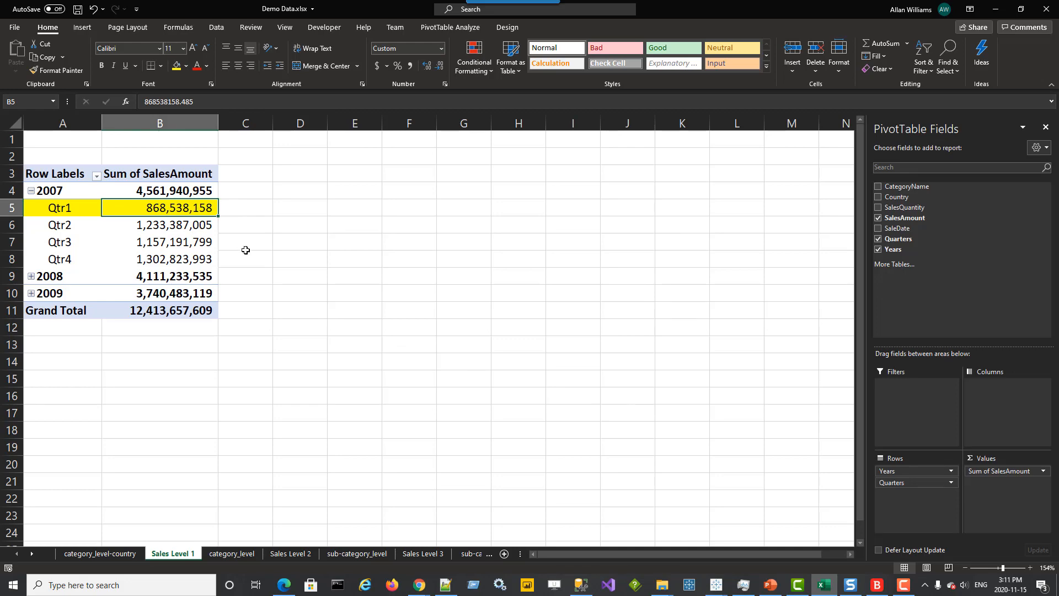
pyautogui.click(995, 9)
pyautogui.moveTo(297, 256)
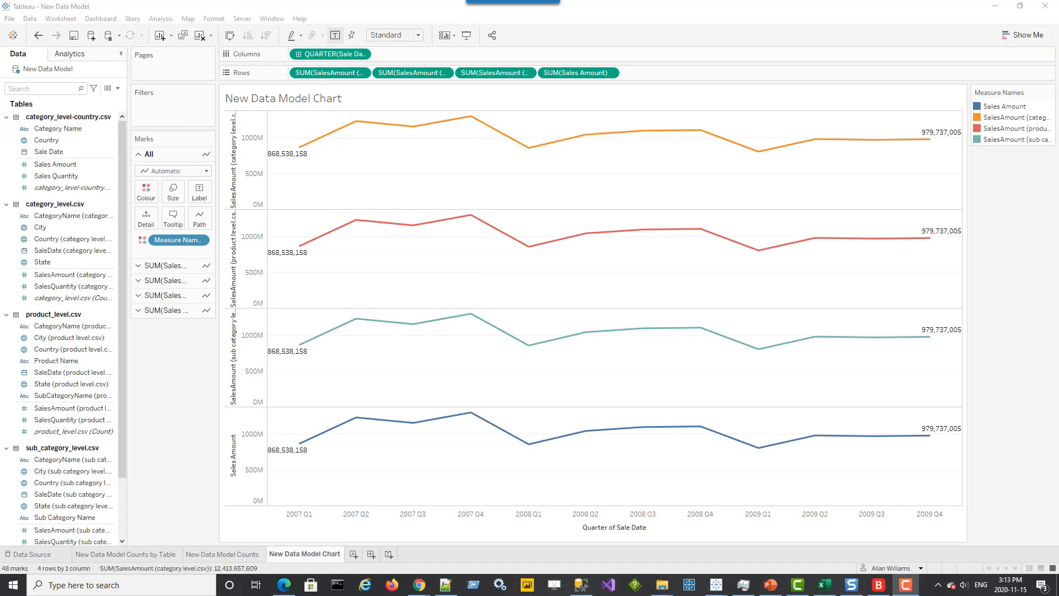
# Open the Data Source page to review the model, then return to the New Data Model Chart sheet
pyautogui.click(33, 554)
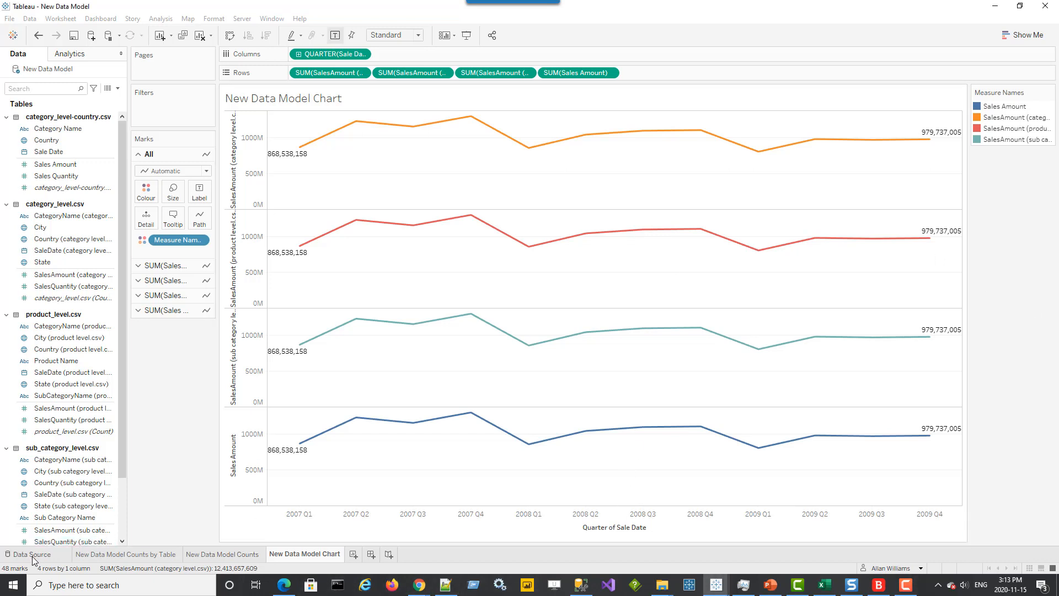
pyautogui.click(32, 555)
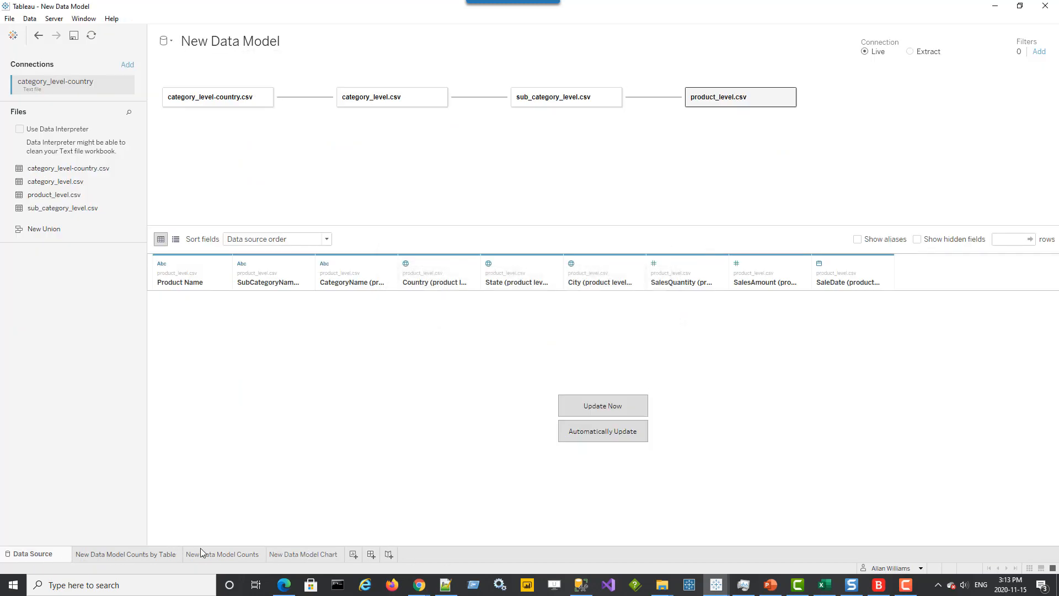
pyautogui.click(298, 555)
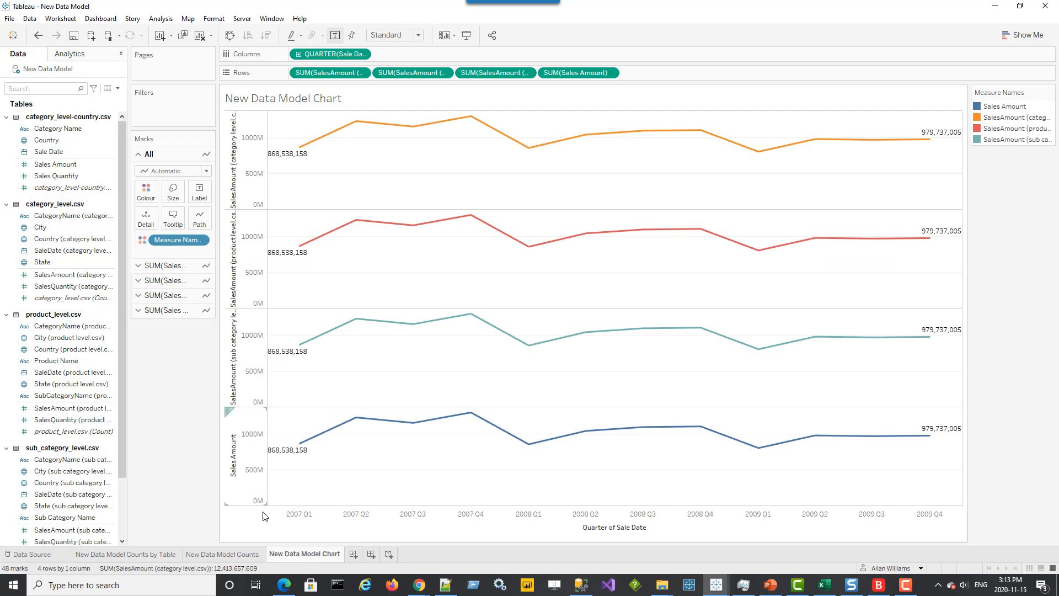
# Add a new text file data source from category_level-country.csv
pyautogui.click(30, 18)
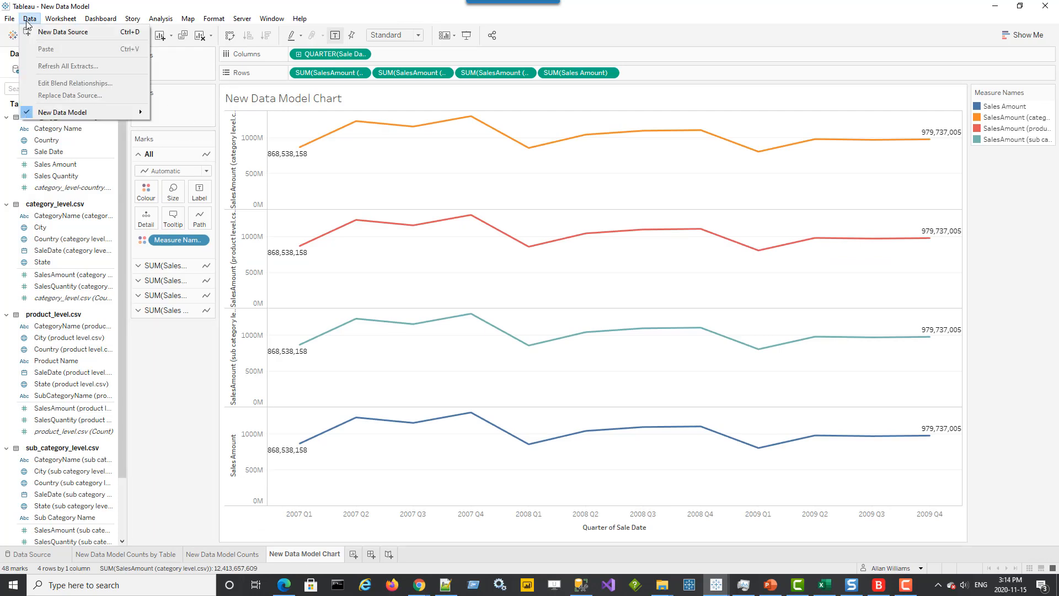
pyautogui.click(44, 32)
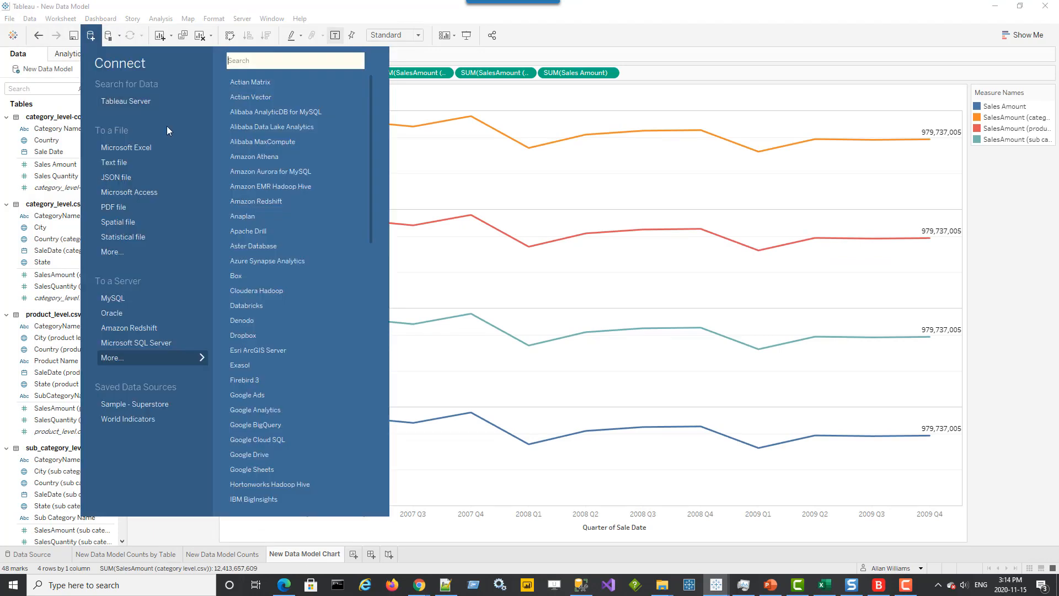
pyautogui.click(130, 162)
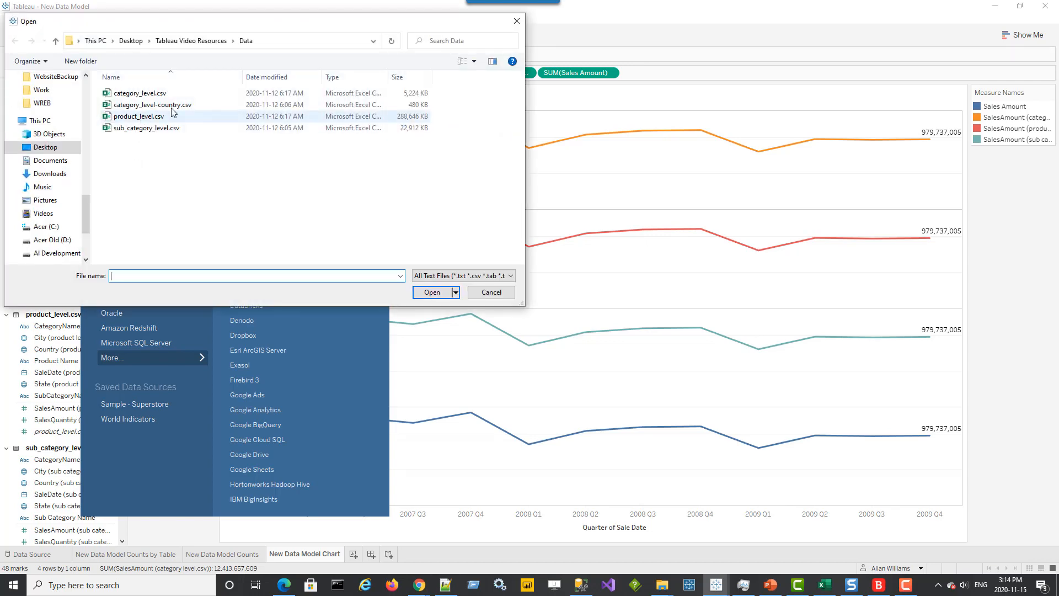
pyautogui.click(175, 106)
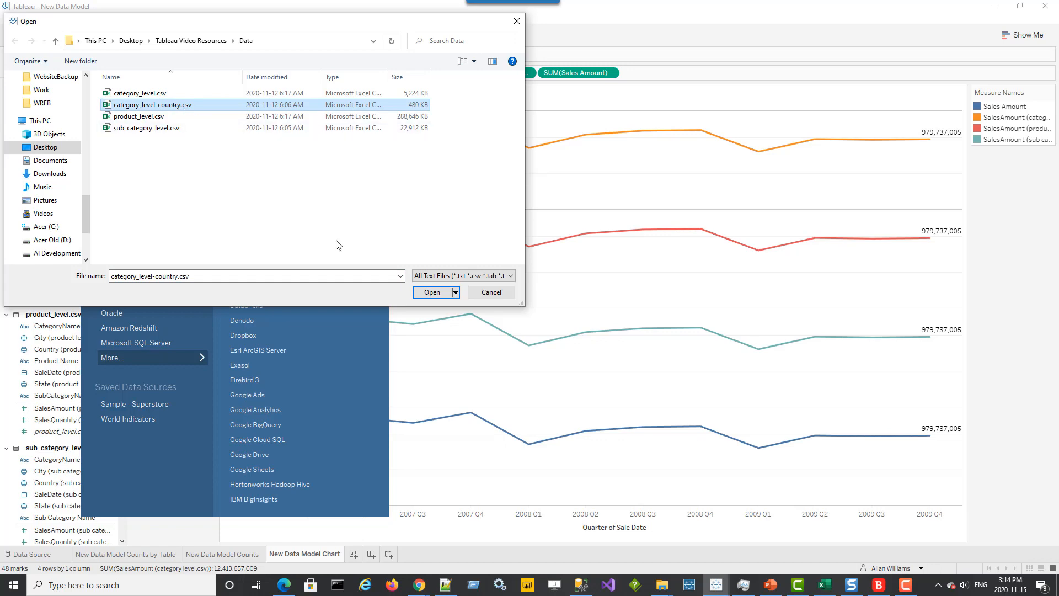
pyautogui.click(432, 292)
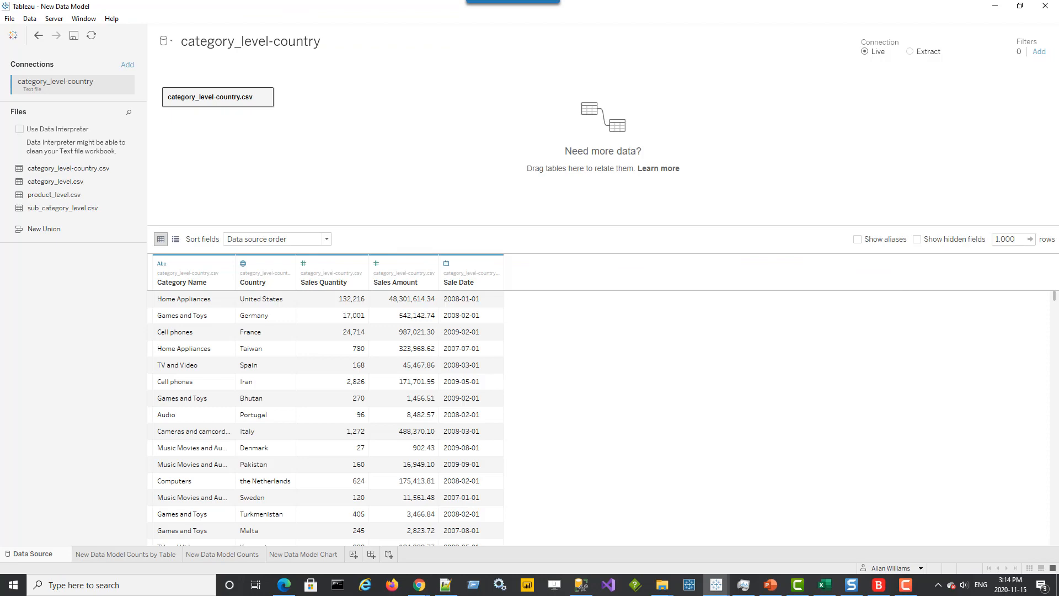
# Open the category_level-country.csv table to edit its physical layer
pyautogui.moveTo(250, 103)
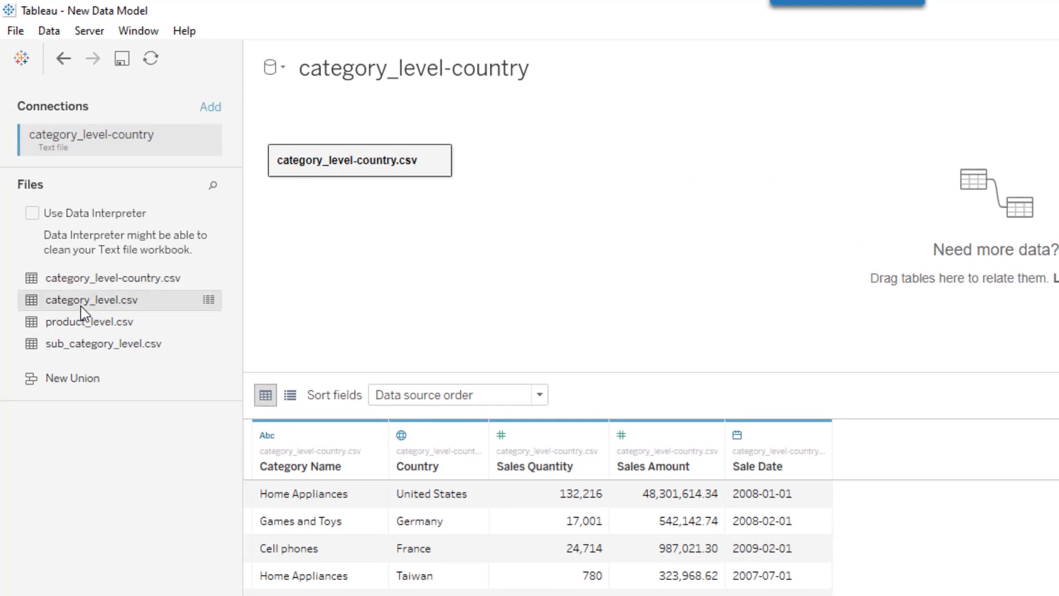
pyautogui.moveTo(81, 306); pyautogui.dragTo(41, 306)
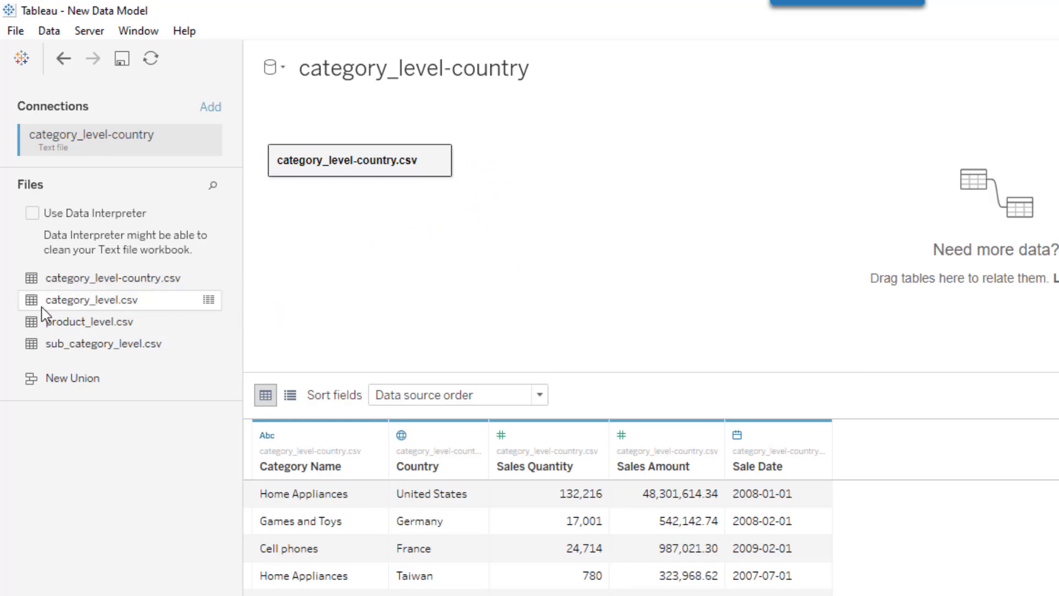
pyautogui.click(438, 161)
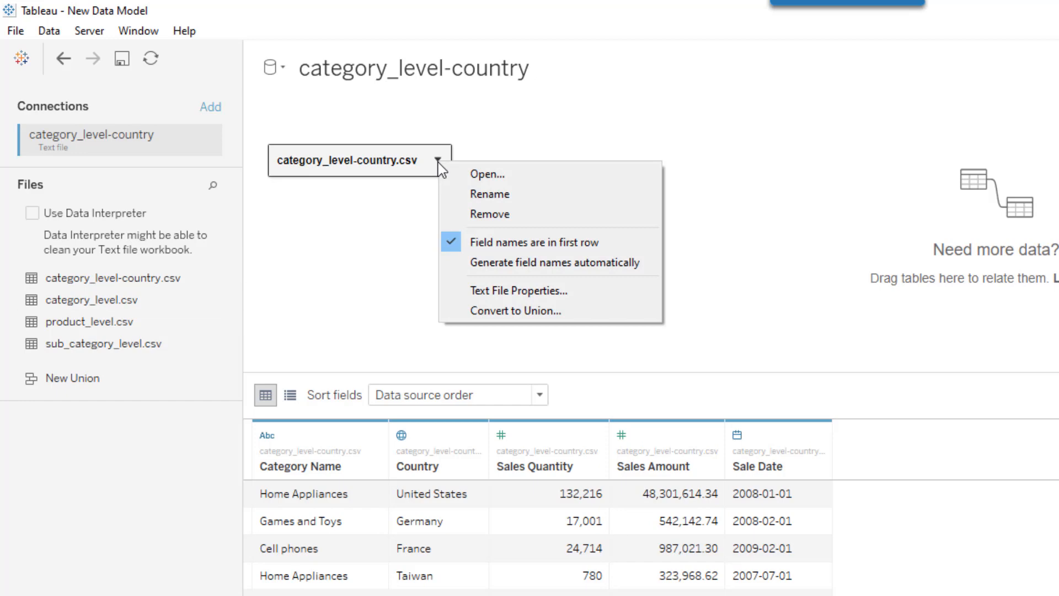
pyautogui.click(489, 174)
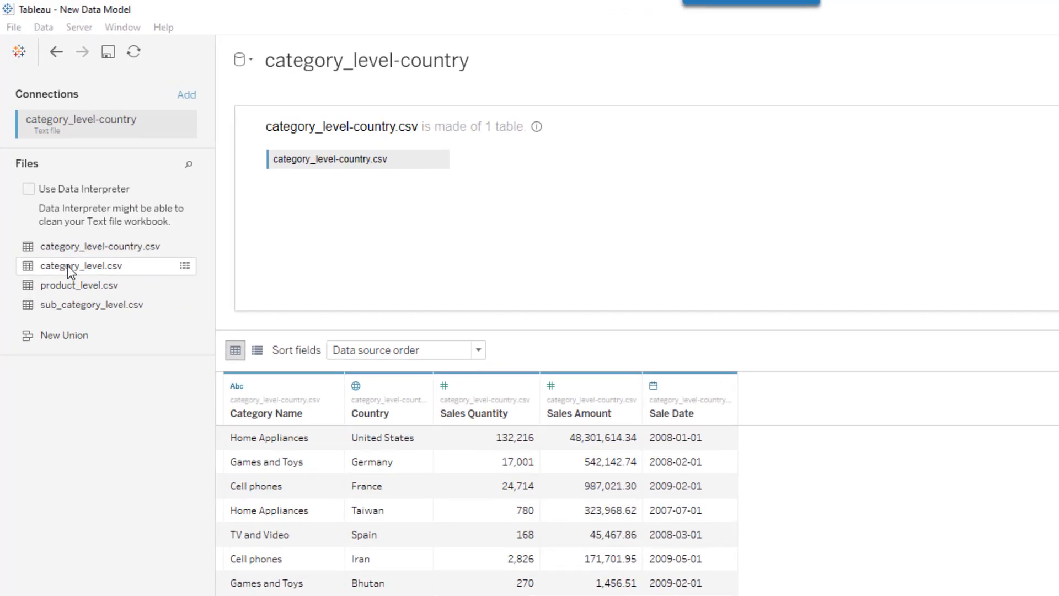
# Join category_level.csv to category_level-country.csv and open the join settings
pyautogui.moveTo(70, 271); pyautogui.dragTo(552, 208)
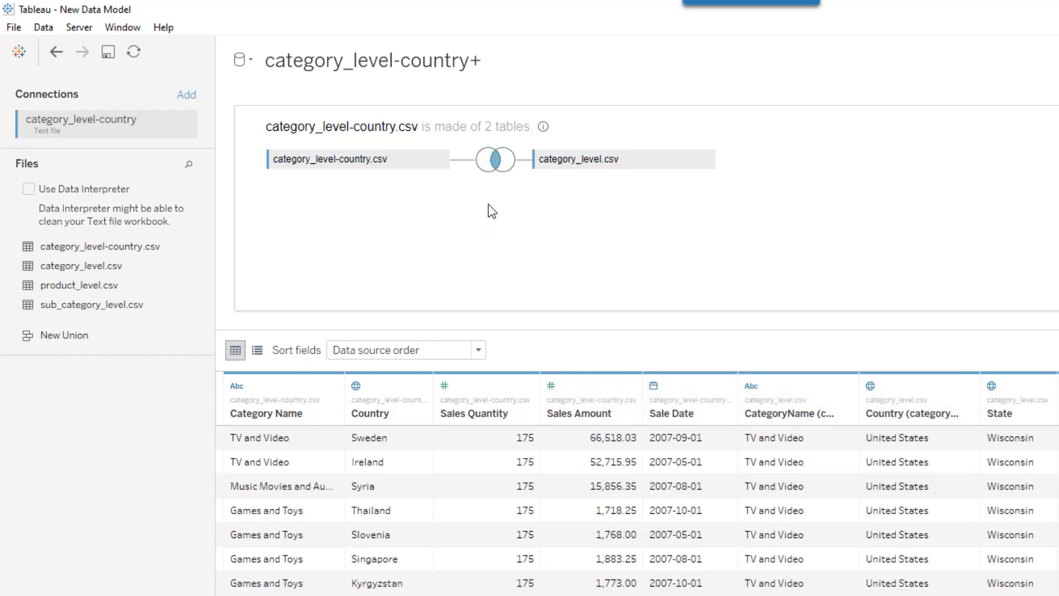
pyautogui.click(495, 161)
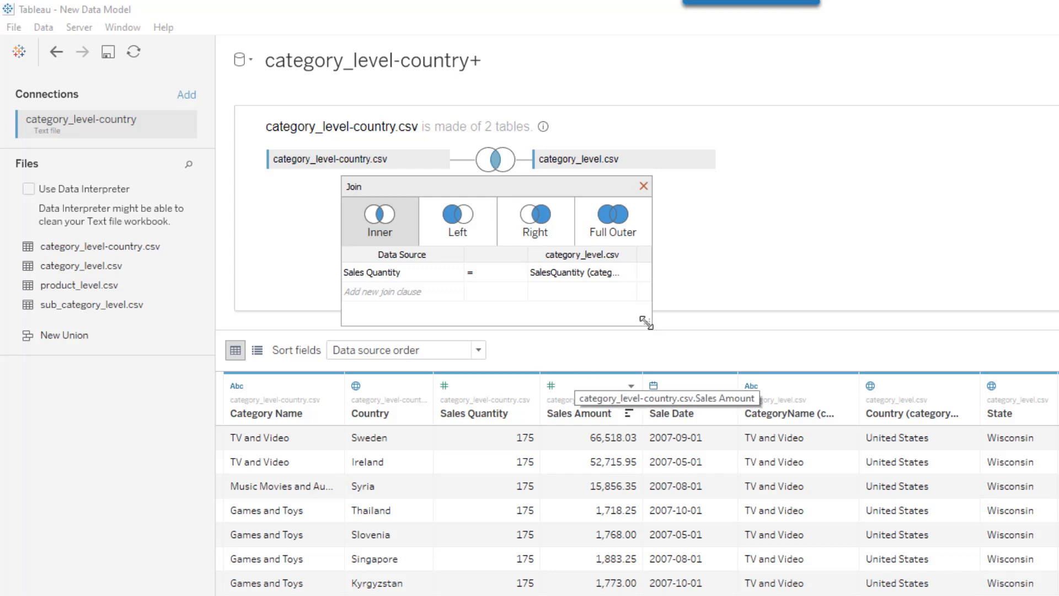
pyautogui.moveTo(647, 323); pyautogui.dragTo(677, 384)
# Set the join clause to Category Name equals CategoryName (category level.csv)
pyautogui.click(423, 270)
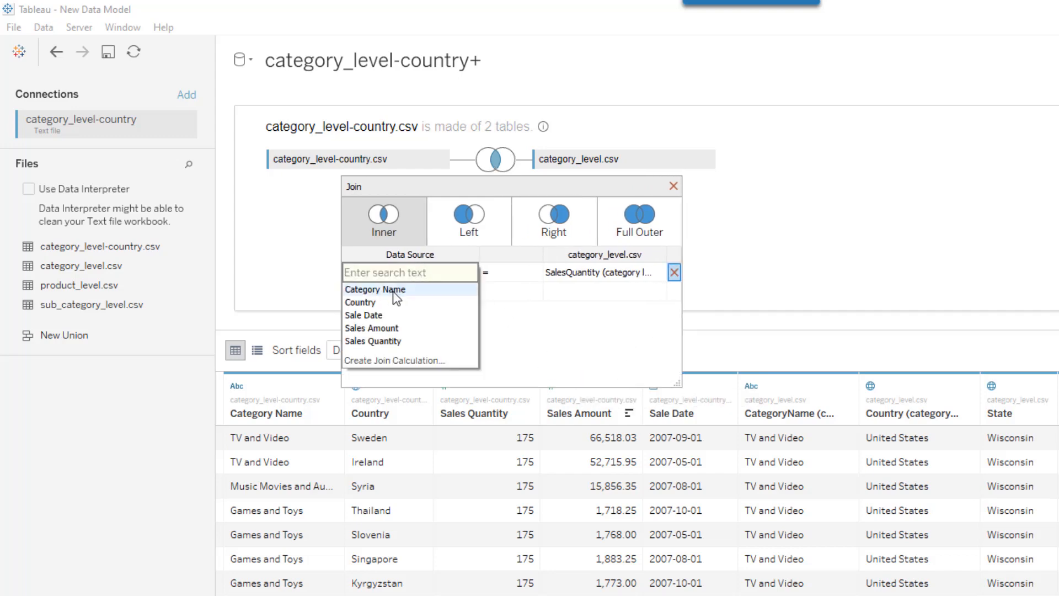
pyautogui.click(544, 280)
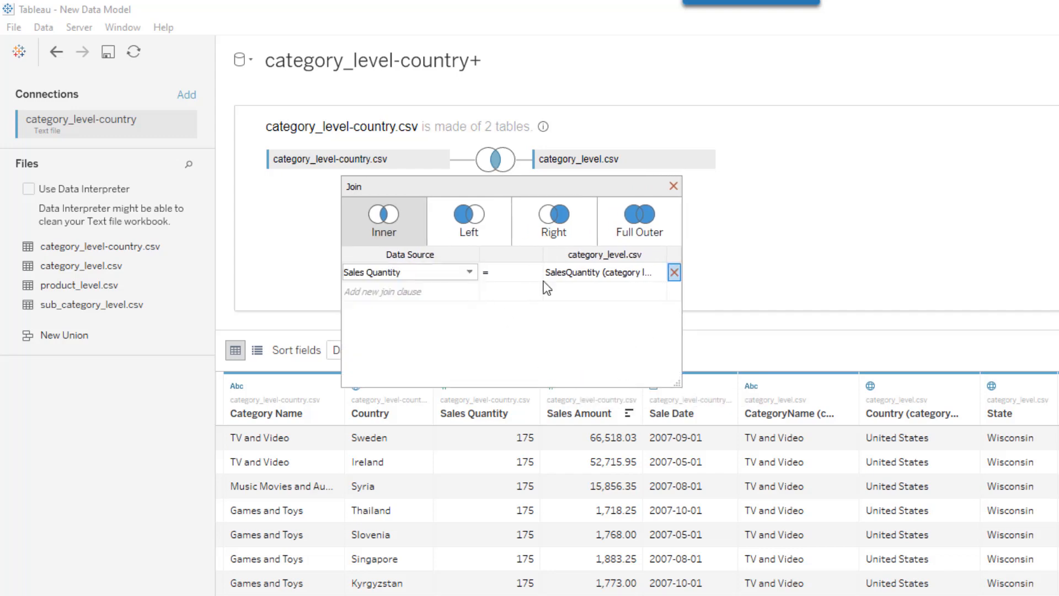
pyautogui.click(590, 272)
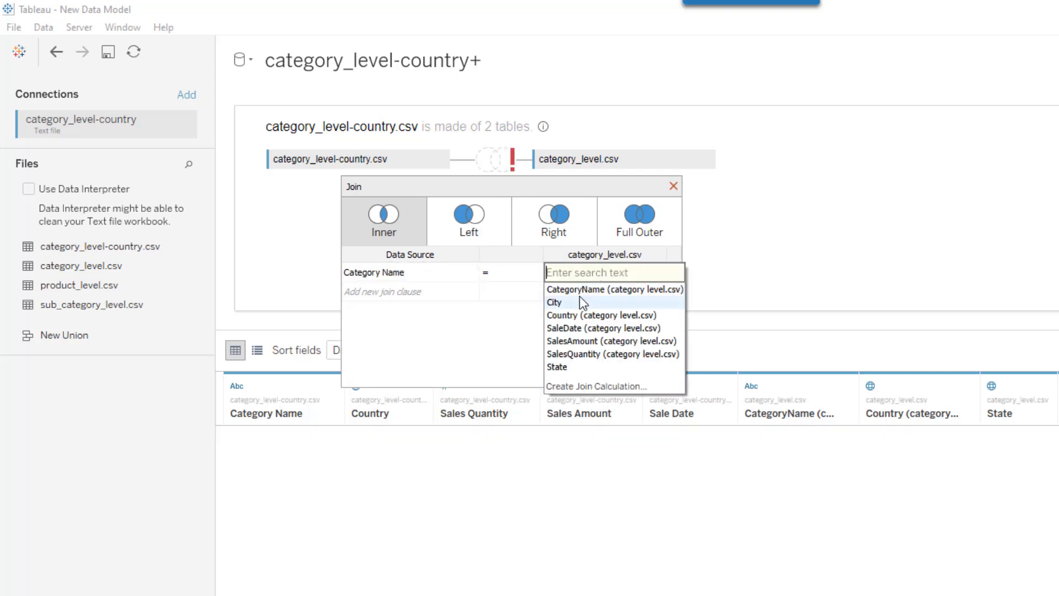
pyautogui.click(578, 293)
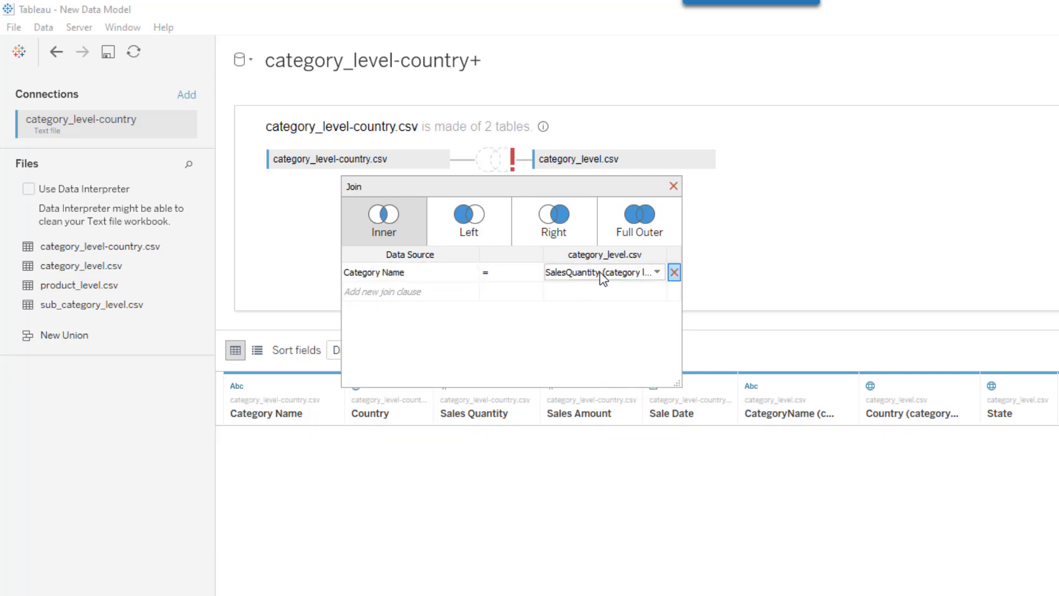
pyautogui.click(600, 272)
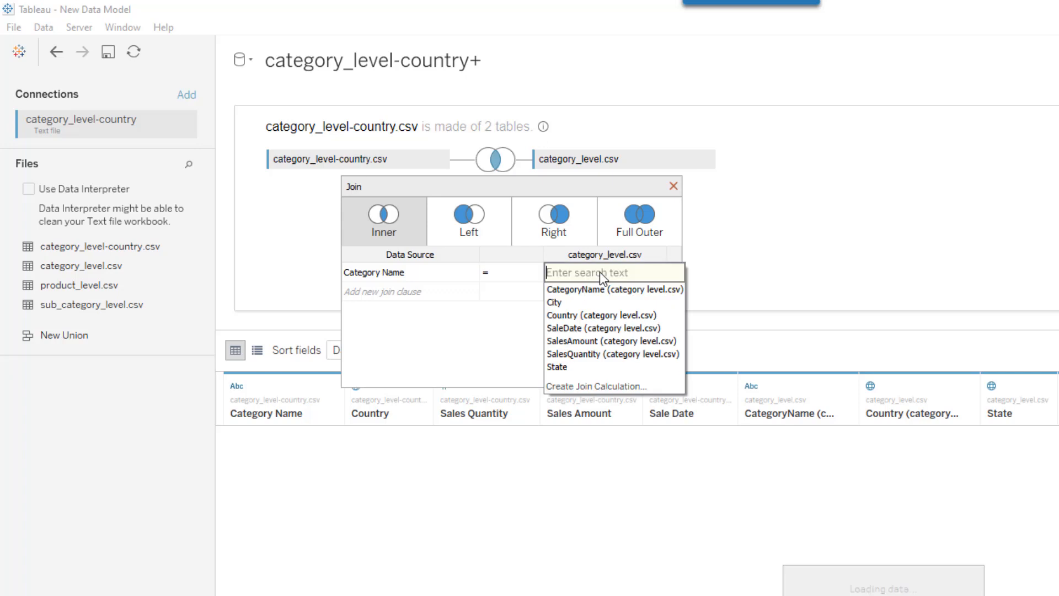
pyautogui.click(591, 301)
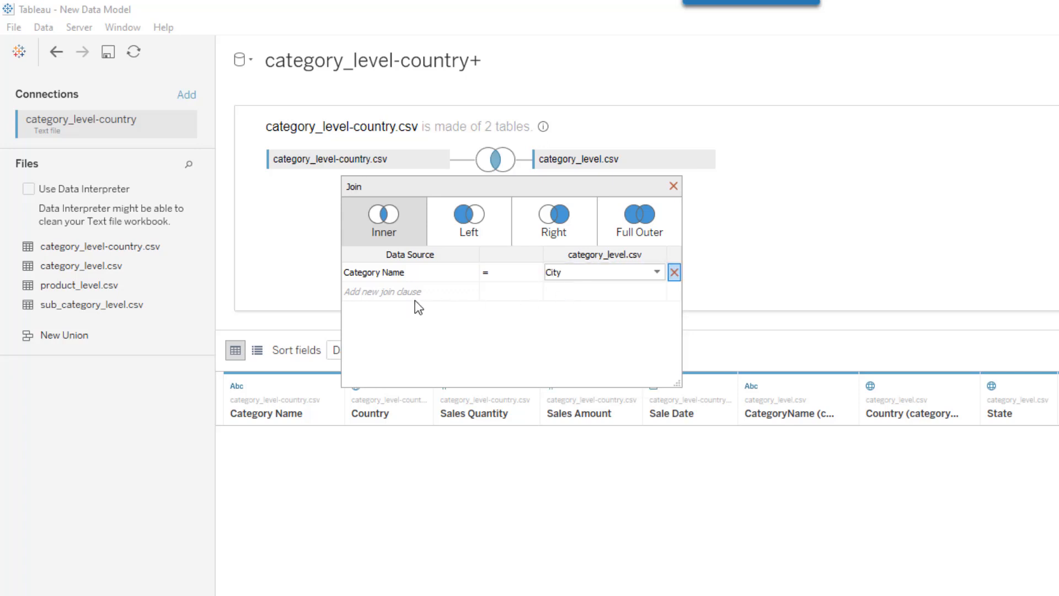
# Add a second join clause matching Country to Country (category level.csv)
pyautogui.click(376, 293)
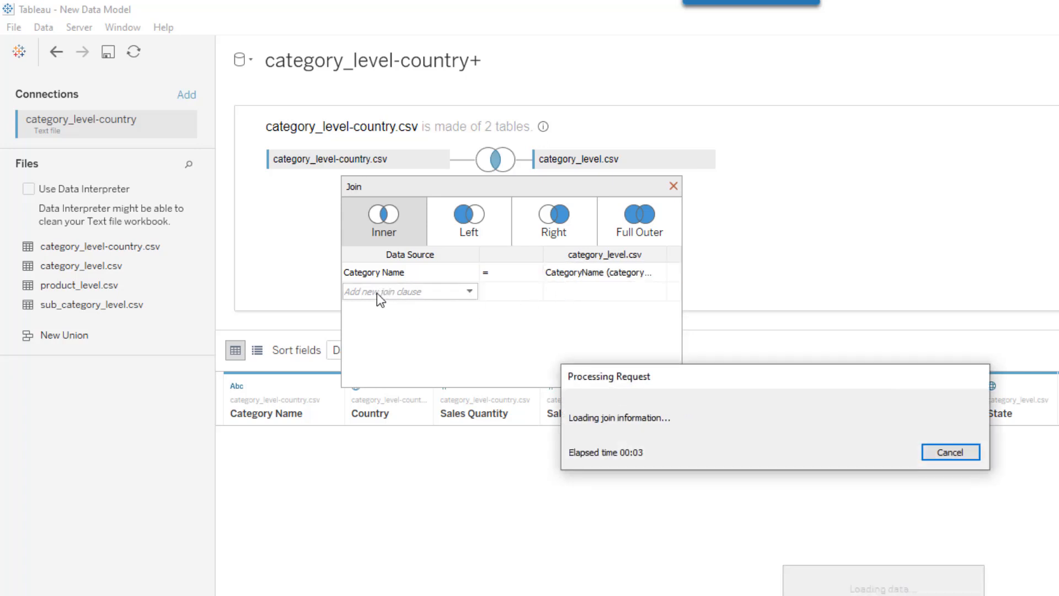
pyautogui.click(376, 293)
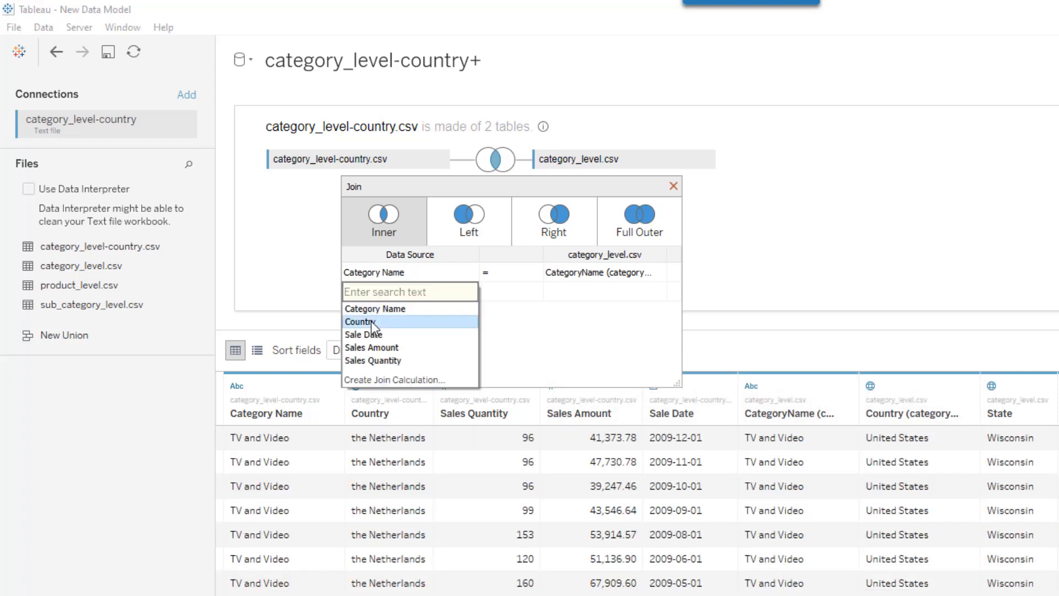
pyautogui.click(371, 321)
pyautogui.click(602, 293)
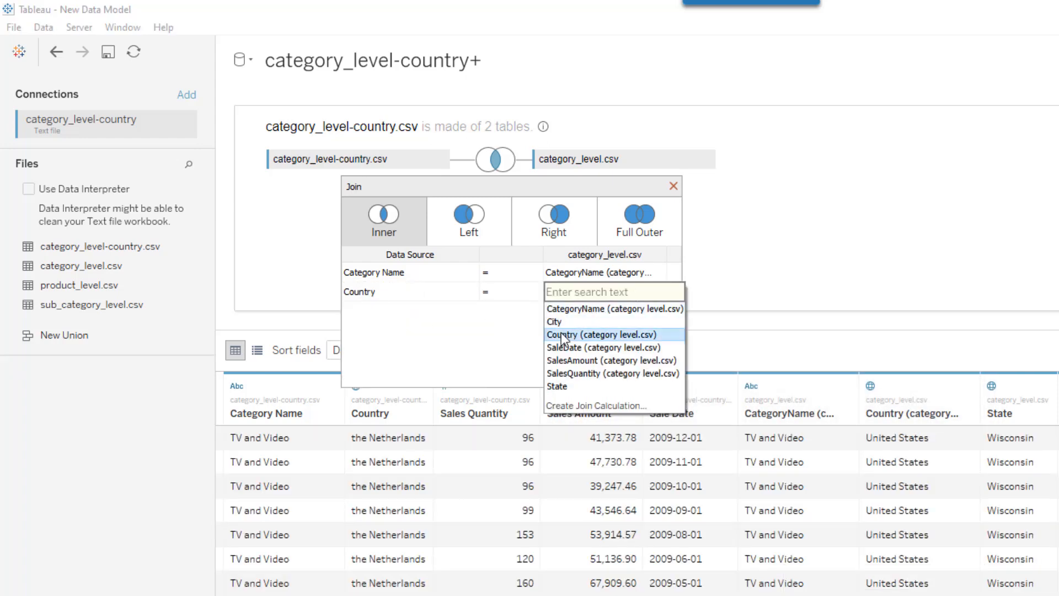
pyautogui.click(560, 334)
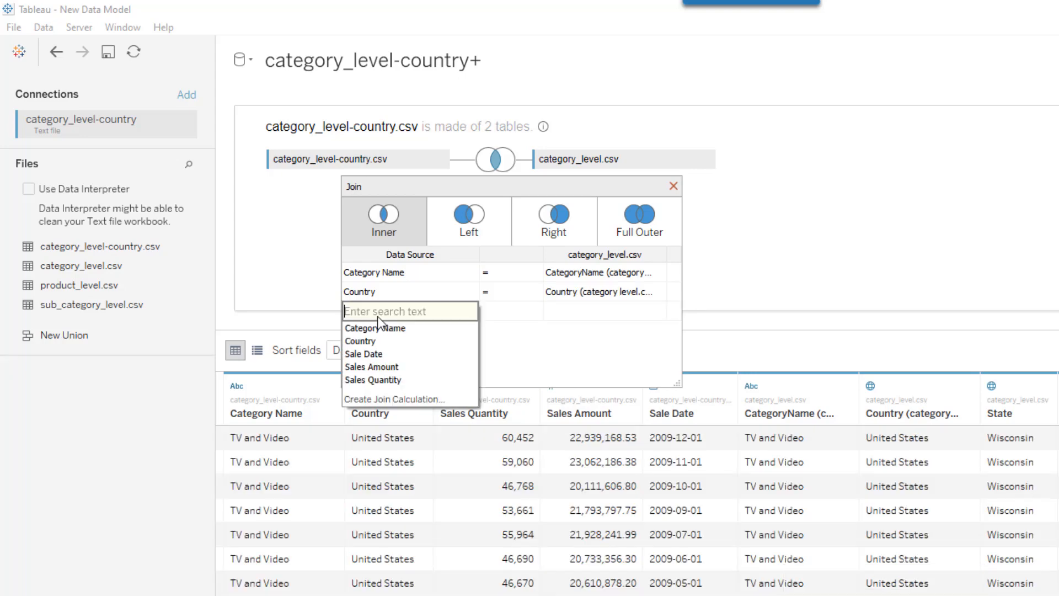
# Add a third join clause matching Sale Date to SaleDate (category level.csv) and close the join dialog
pyautogui.click(378, 315)
pyautogui.click(362, 355)
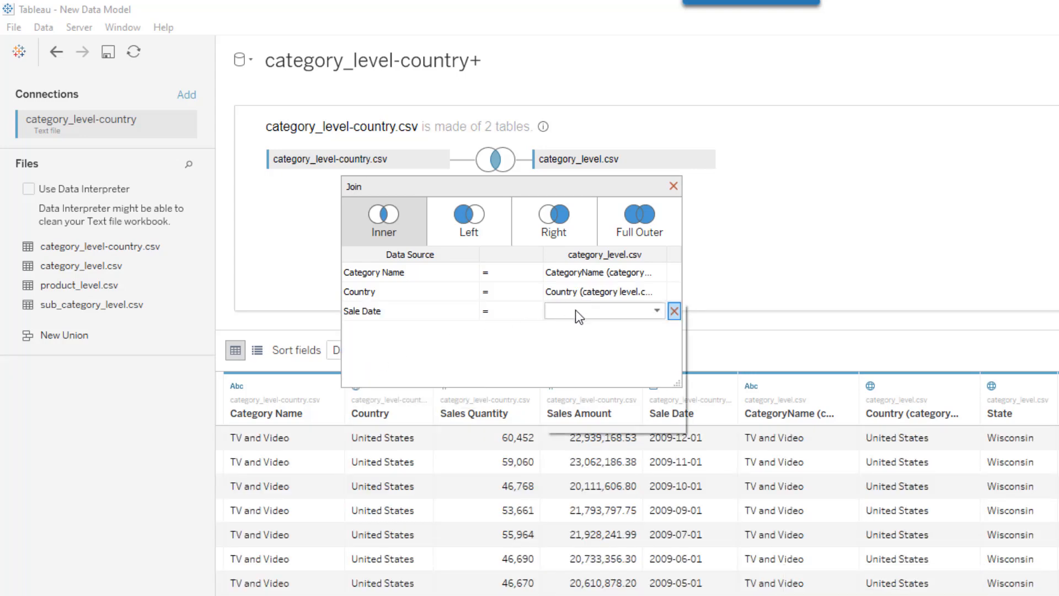
pyautogui.click(574, 310)
pyautogui.click(566, 367)
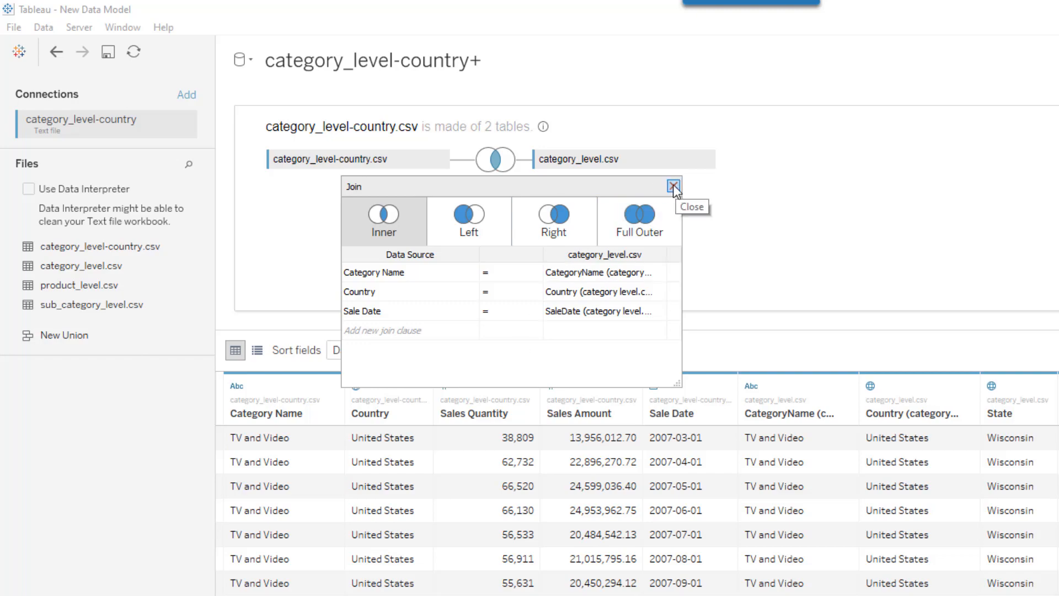
pyautogui.click(673, 186)
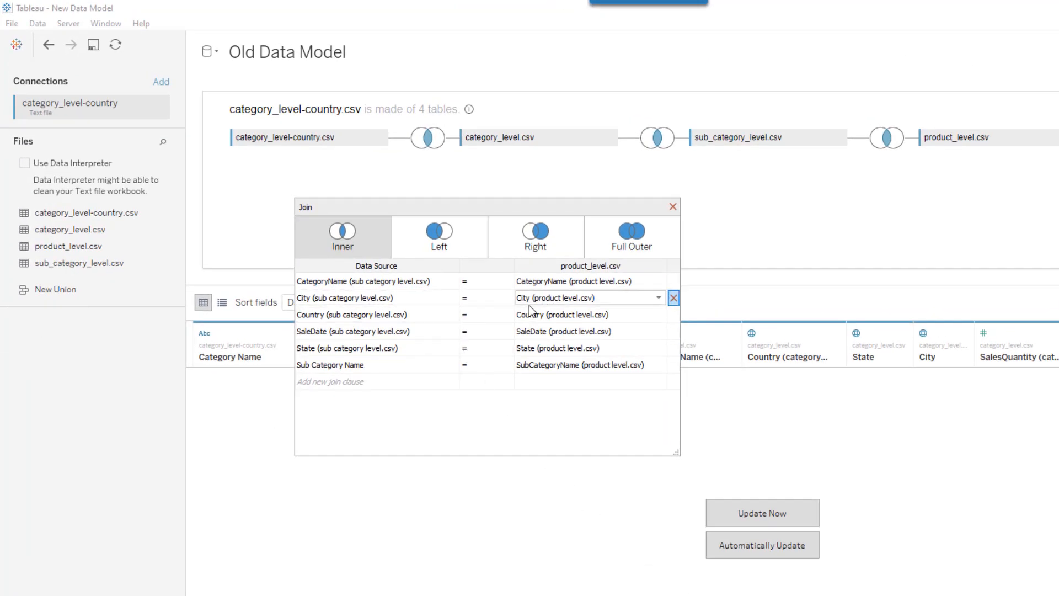
pyautogui.click(349, 52)
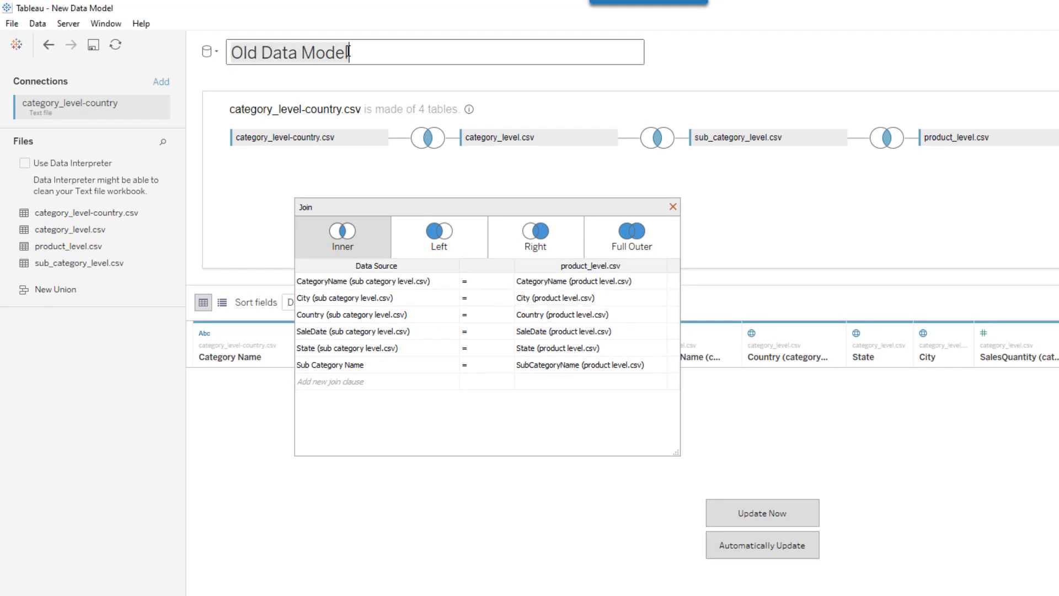
pyautogui.click(673, 206)
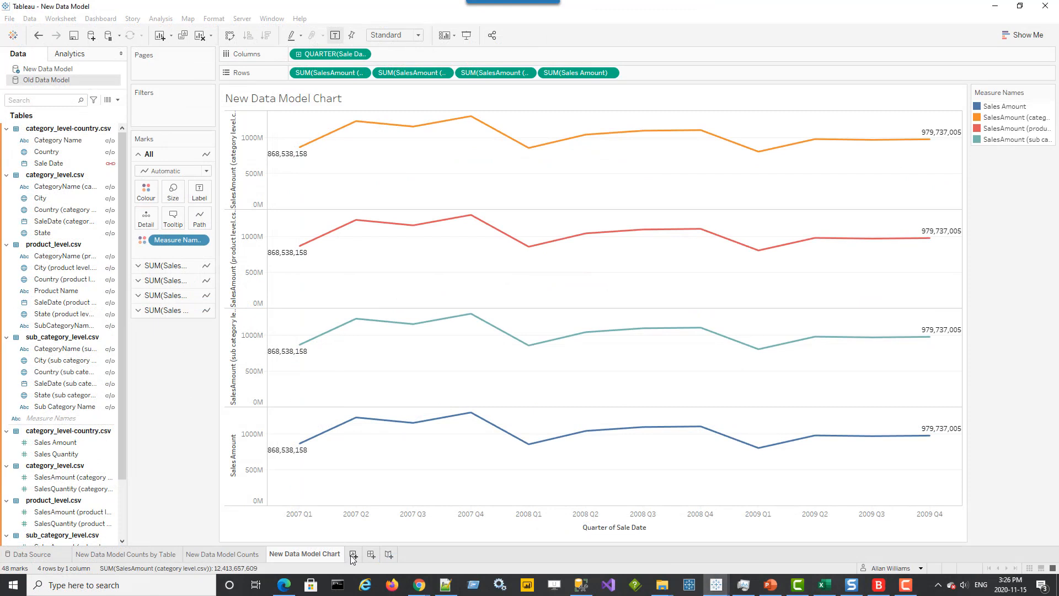
# Add a new worksheet and switch it to the Old Data Model data source, browsing its field list
pyautogui.click(353, 553)
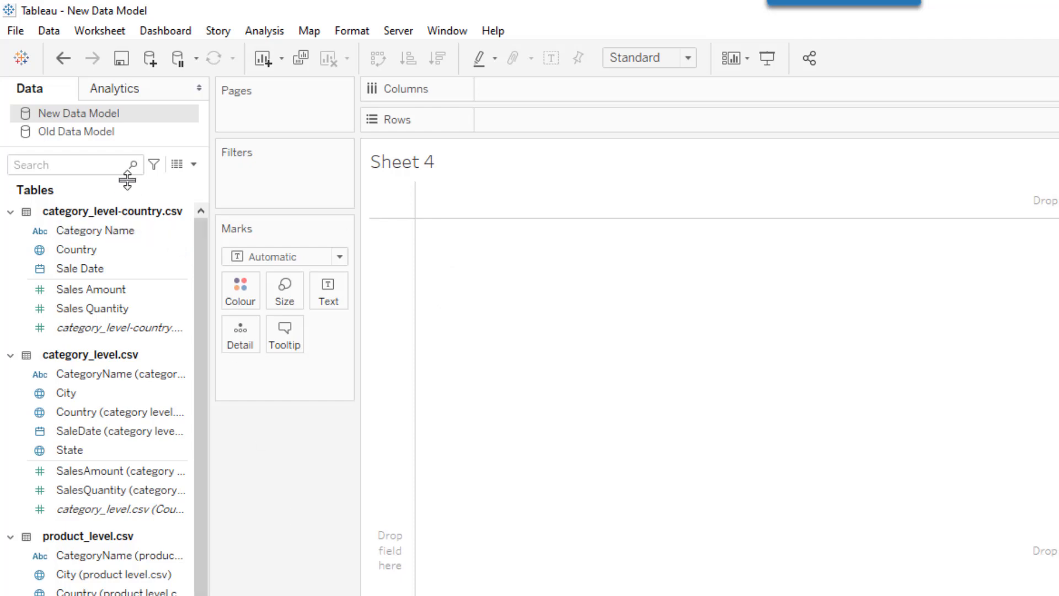
pyautogui.click(101, 135)
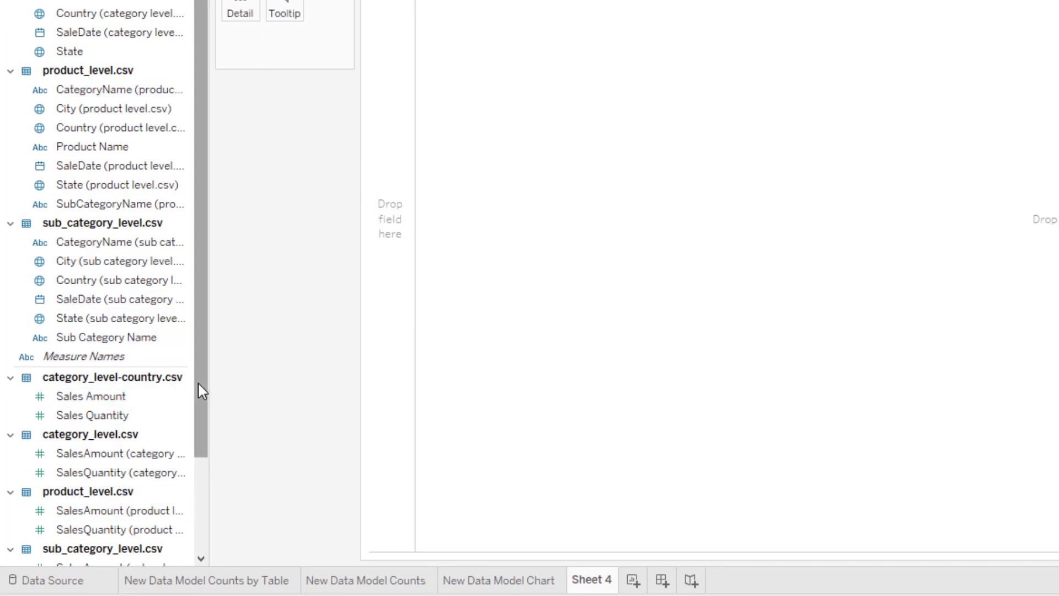
pyautogui.moveTo(197, 381); pyautogui.dragTo(201, 414)
pyautogui.click(111, 359)
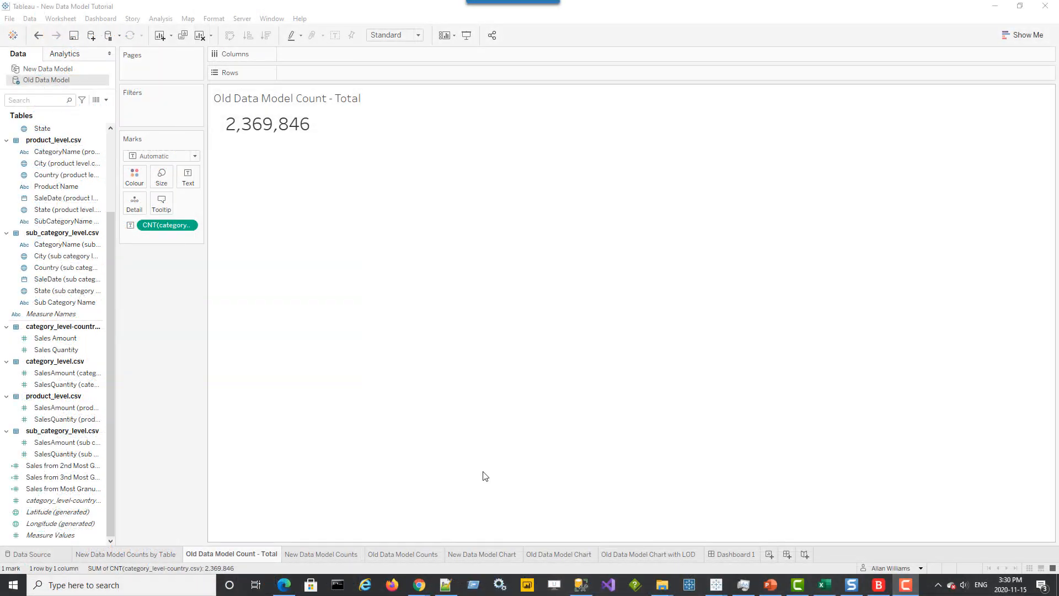
# Widen the Data pane and compare the New Data Model Counts by Table sheet with the Old Data Model Count - Total sheet
pyautogui.click(64, 503)
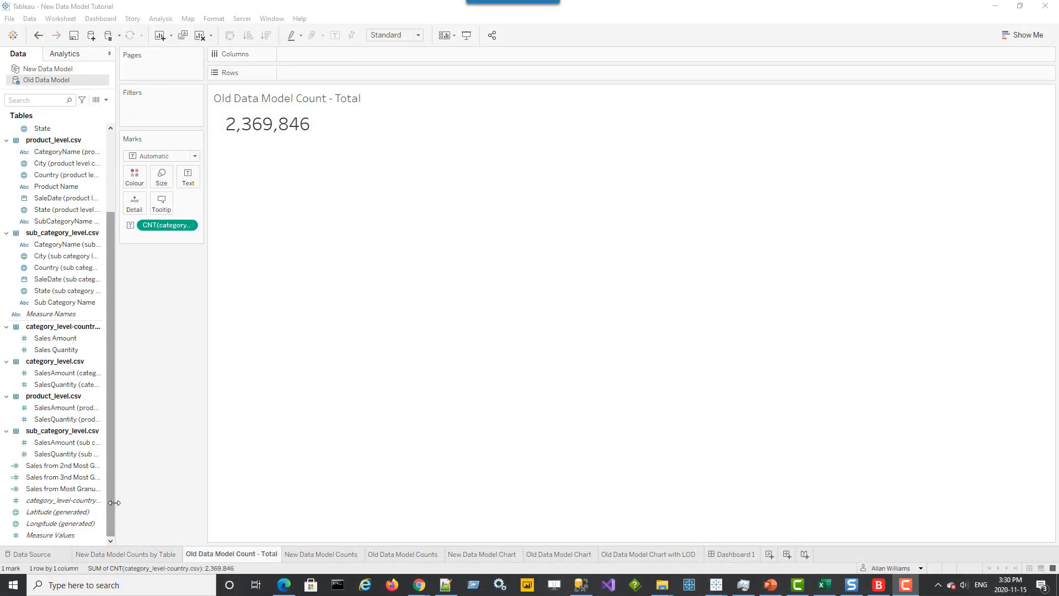
pyautogui.moveTo(119, 502); pyautogui.dragTo(200, 502)
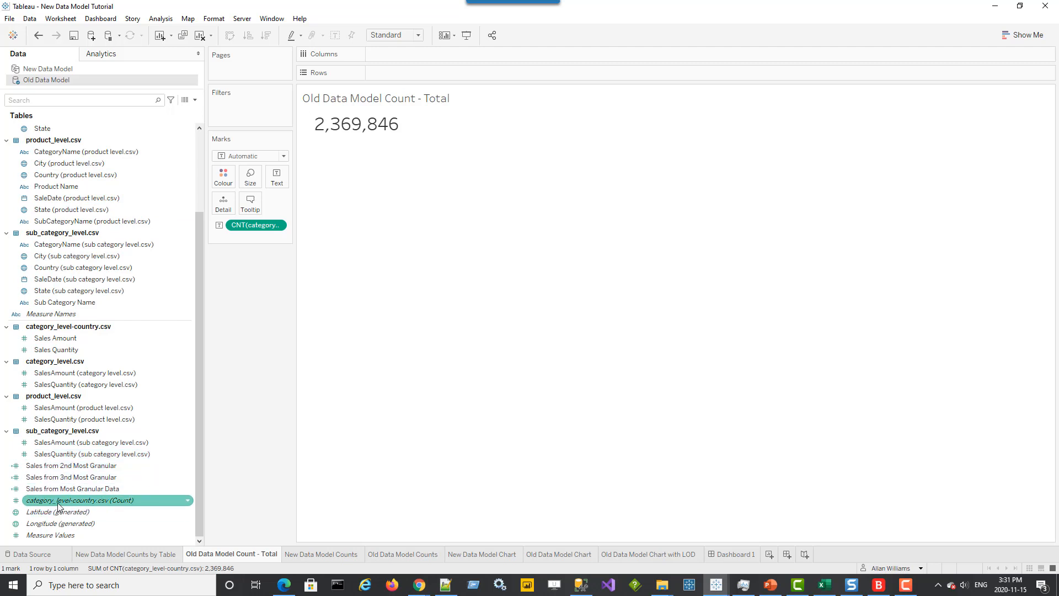
pyautogui.moveTo(343, 129)
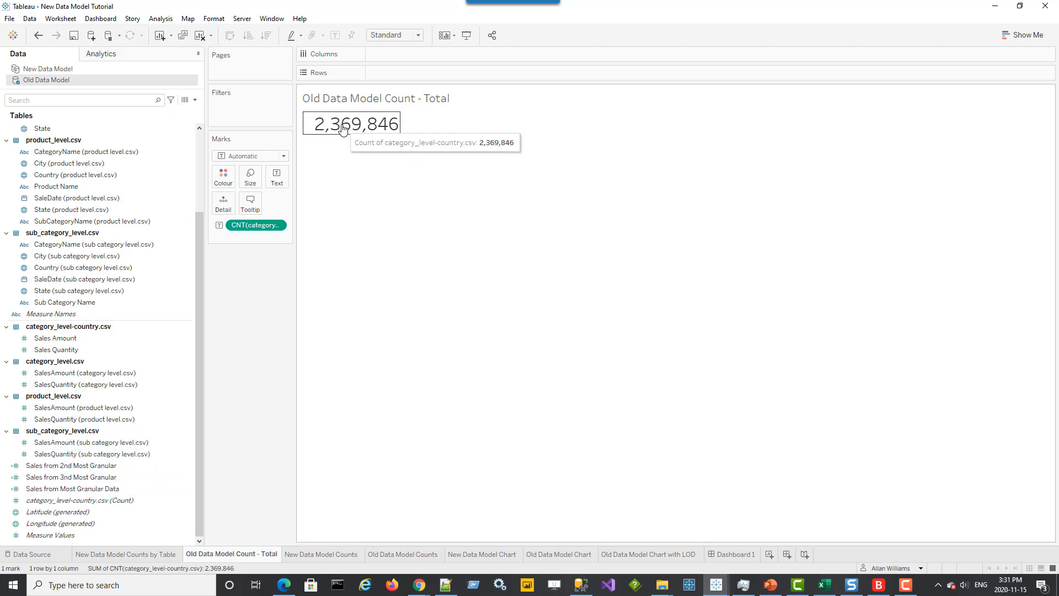
pyautogui.click(107, 554)
pyautogui.moveTo(356, 192)
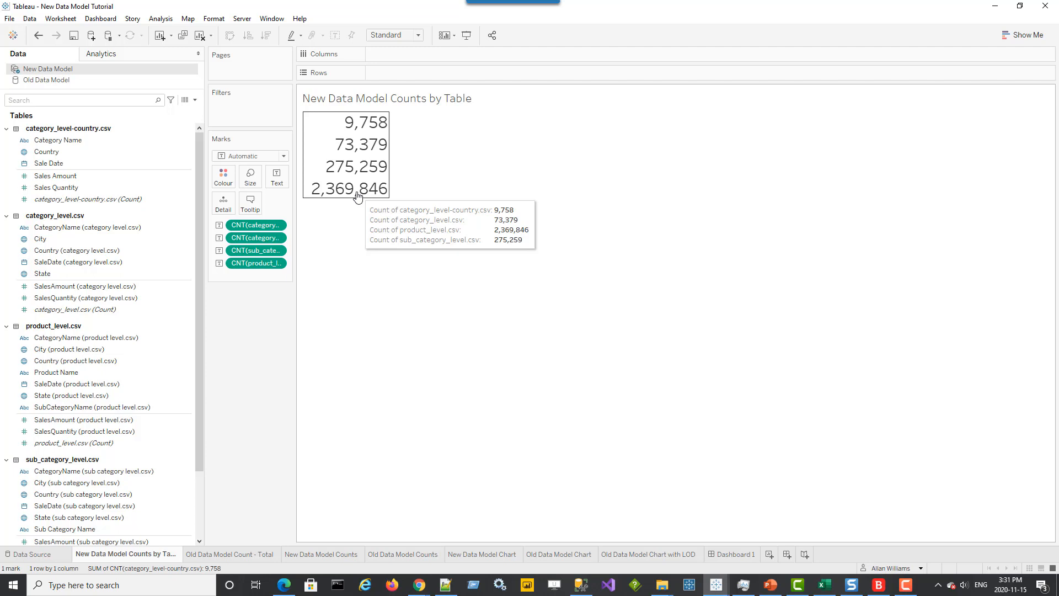
pyautogui.click(238, 555)
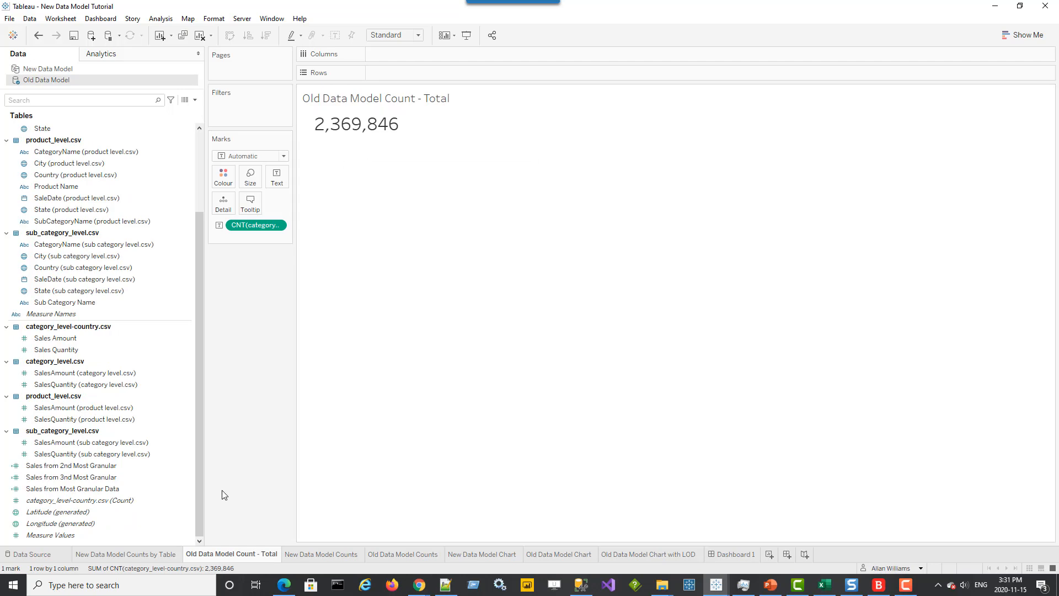
# Compare the Old Data Model Counts, New Data Model Chart and Old Data Model Chart worksheets
pyautogui.click(340, 553)
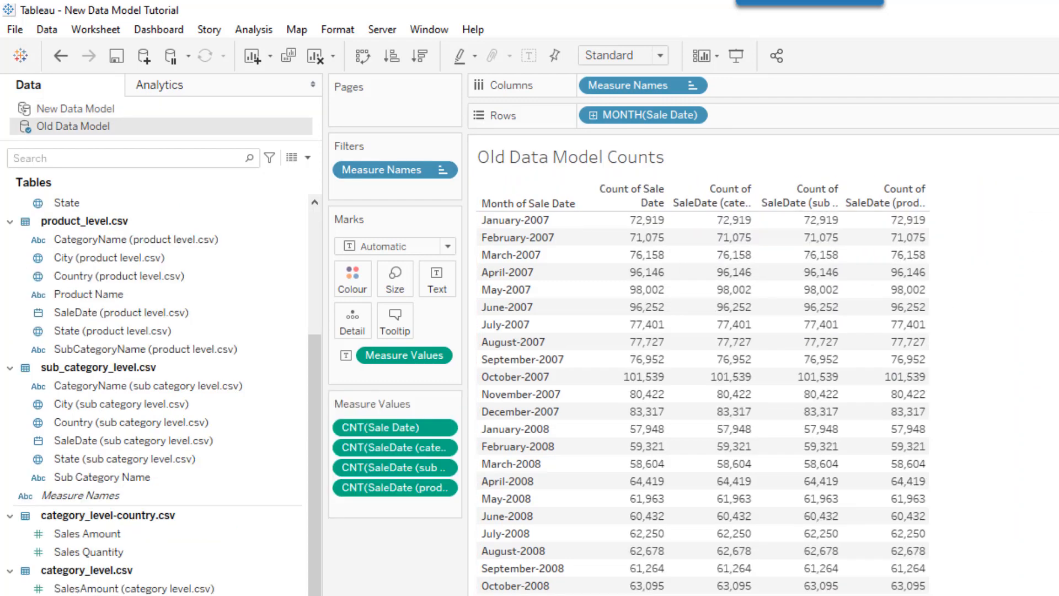
pyautogui.click(641, 220)
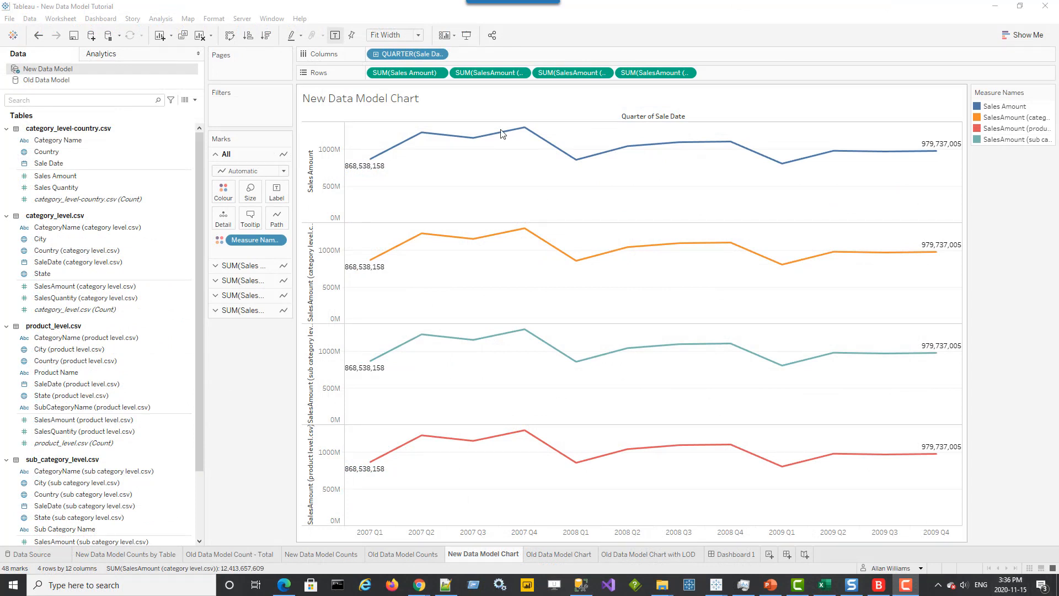
pyautogui.moveTo(379, 167)
pyautogui.moveTo(363, 275)
pyautogui.click(557, 553)
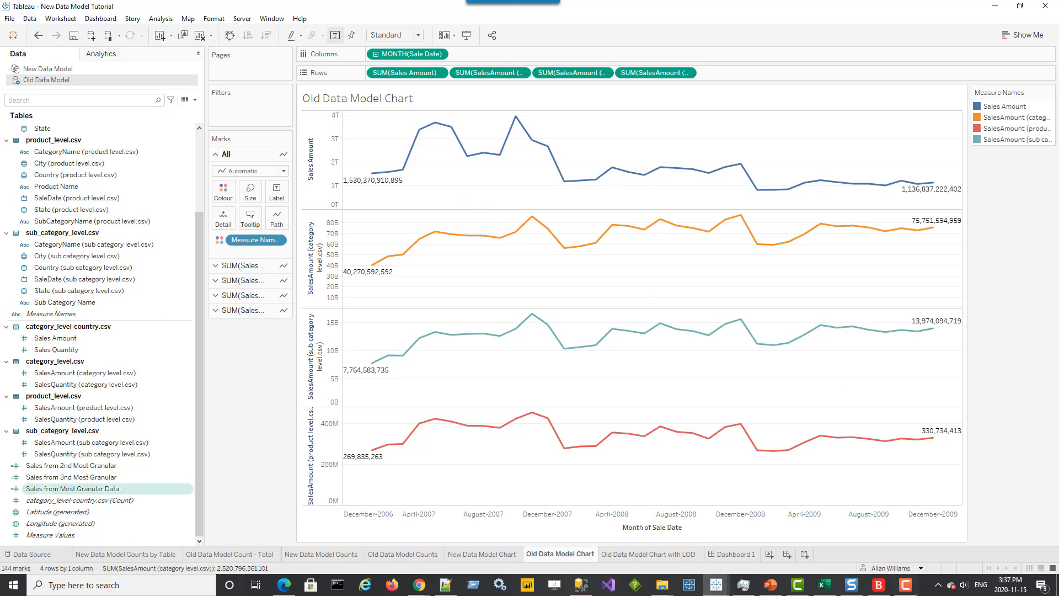
# Open the Sales from 2nd Most Granular calculation to examine its FIXED AVG expression, then close it unchanged
pyautogui.moveTo(72, 489); pyautogui.dragTo(77, 489)
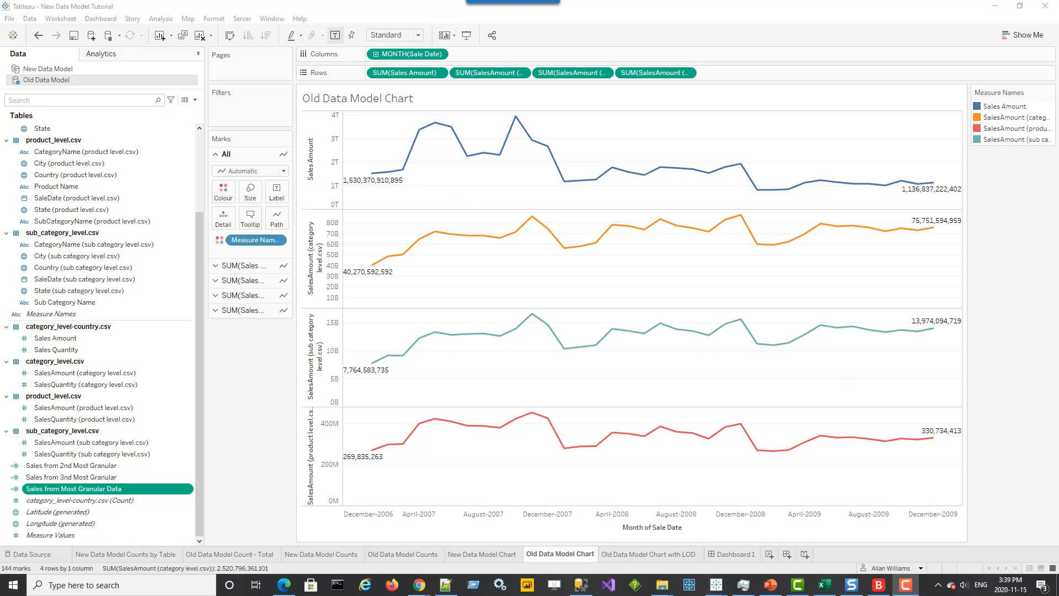
pyautogui.keyDown('ctrl'); pyautogui.click(105, 469); pyautogui.keyUp('ctrl')
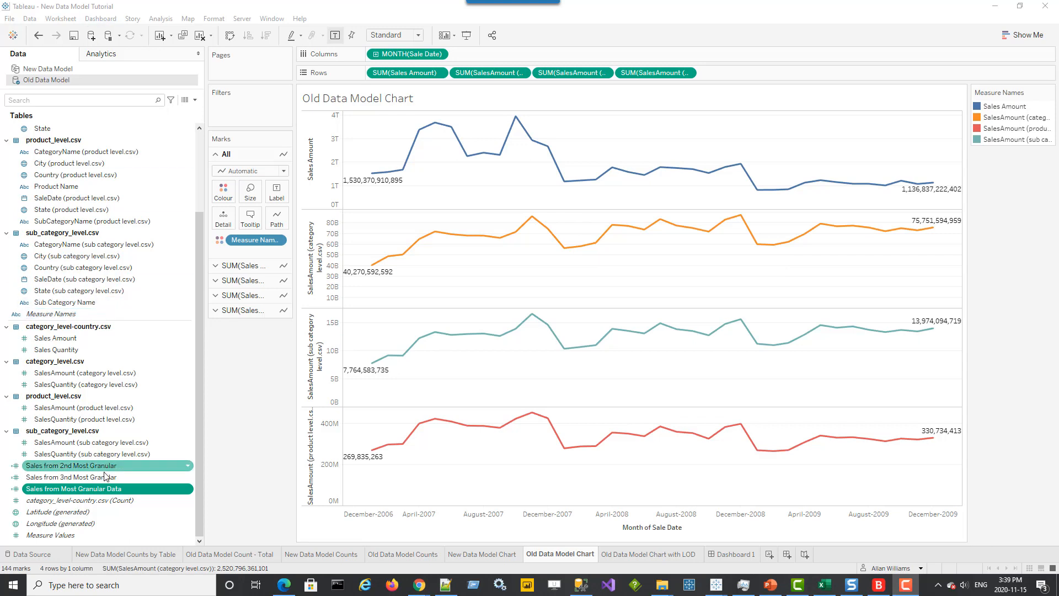
pyautogui.click(187, 465)
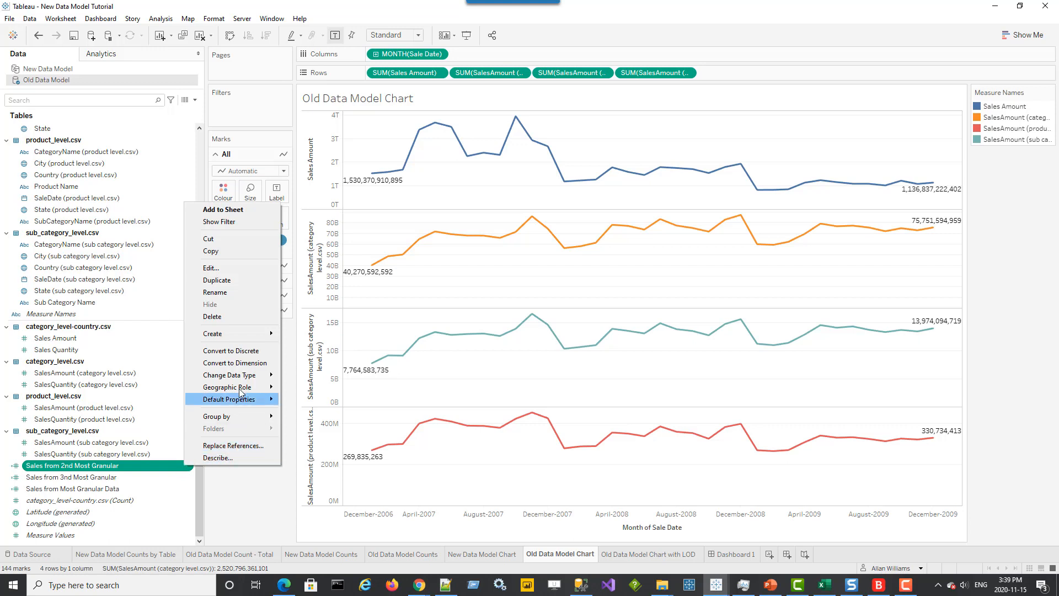
pyautogui.click(236, 268)
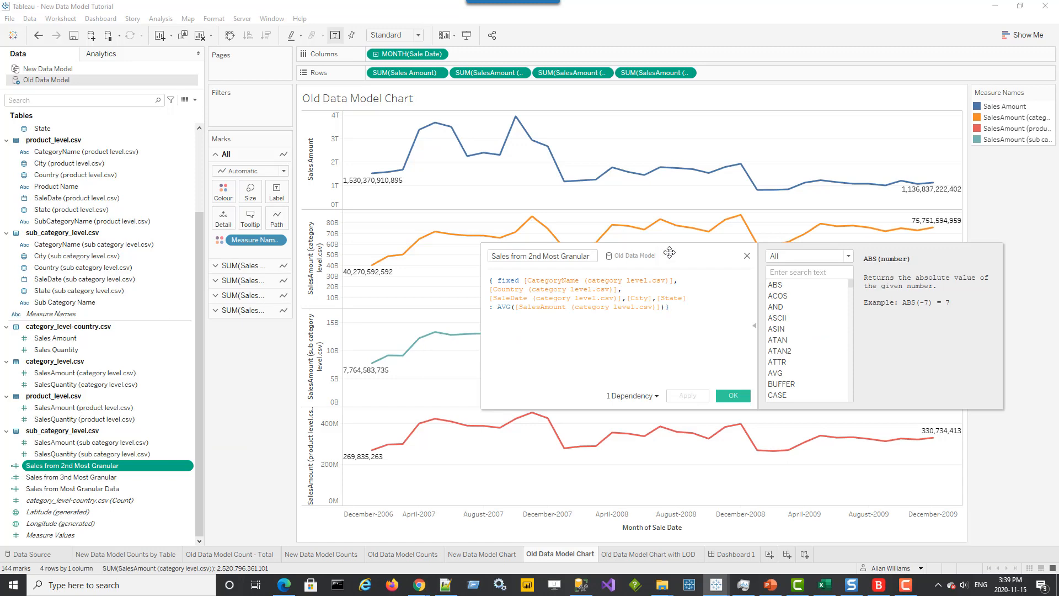
pyautogui.moveTo(672, 251); pyautogui.dragTo(603, 238)
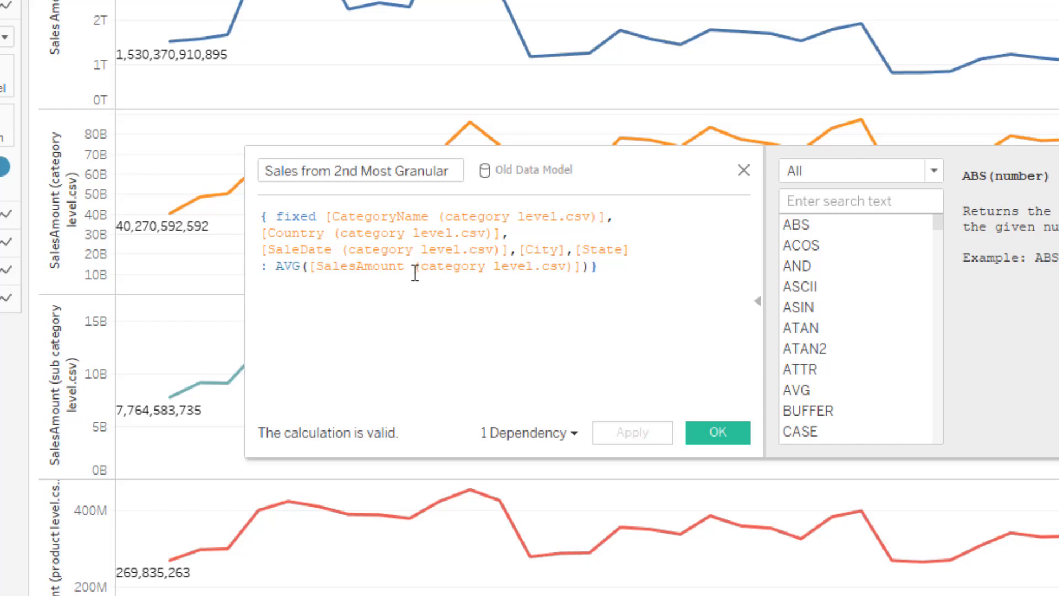
pyautogui.moveTo(278, 267); pyautogui.dragTo(300, 272)
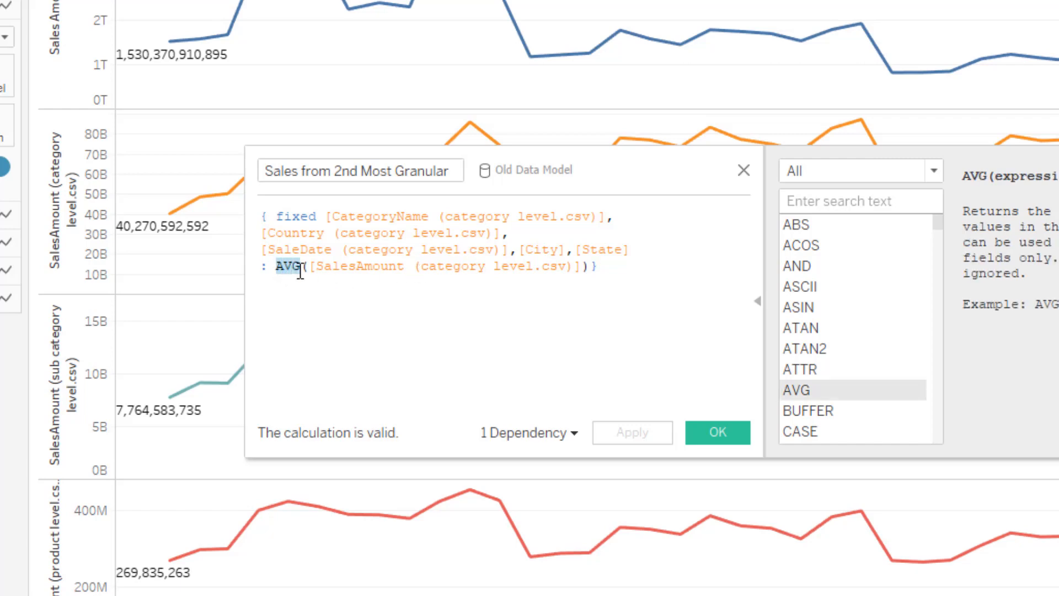
pyautogui.click(351, 348)
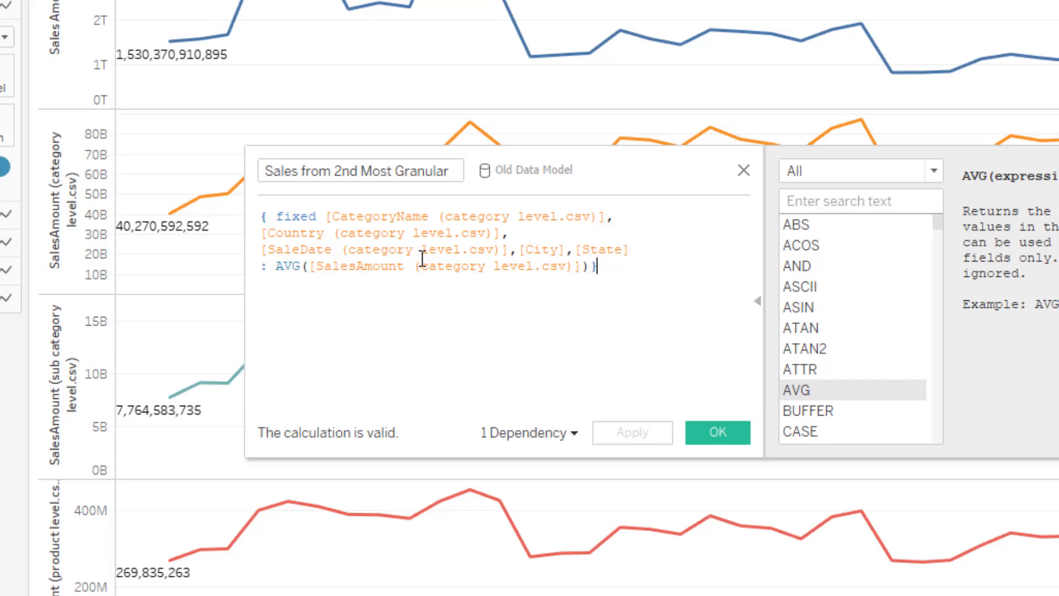
pyautogui.click(446, 249)
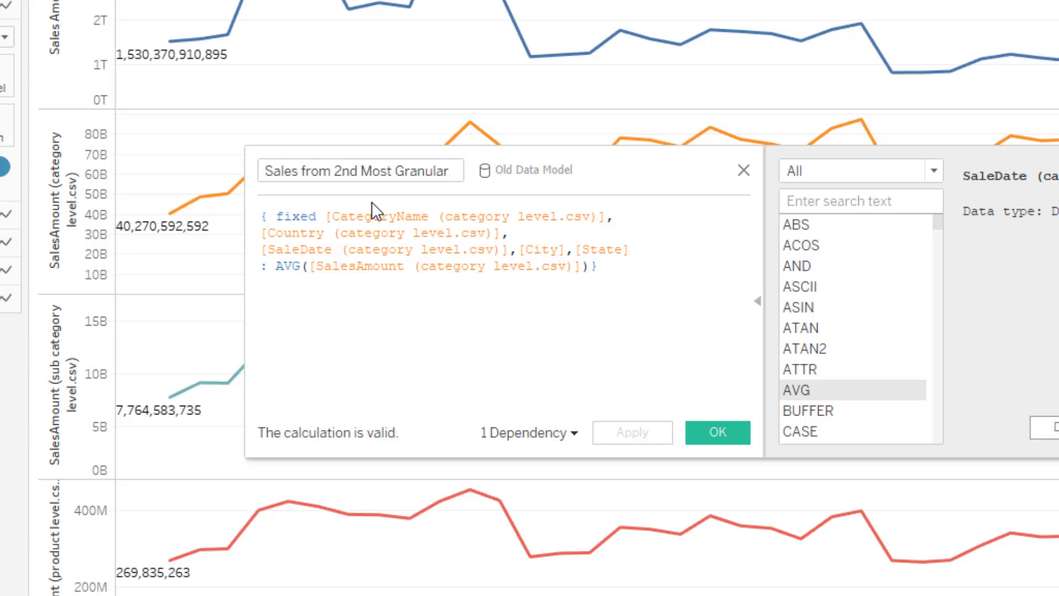
pyautogui.click(743, 170)
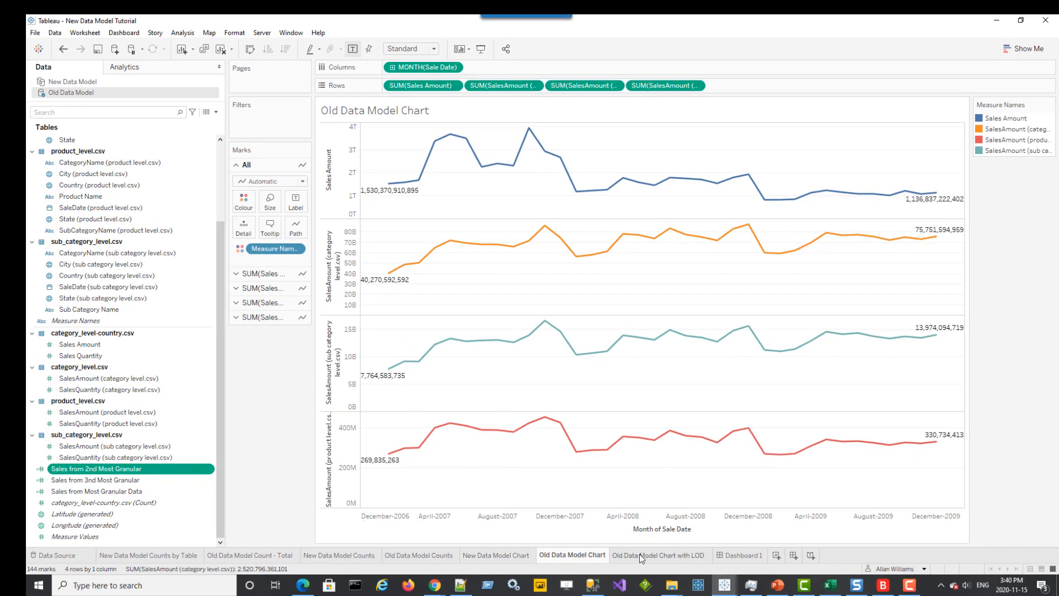
# Replace the second and third Rows measures with Sales from 2nd Most Granular and Sales from 3rd Most Granular
pyautogui.moveTo(639, 555)
pyautogui.moveTo(81, 474); pyautogui.dragTo(495, 92)
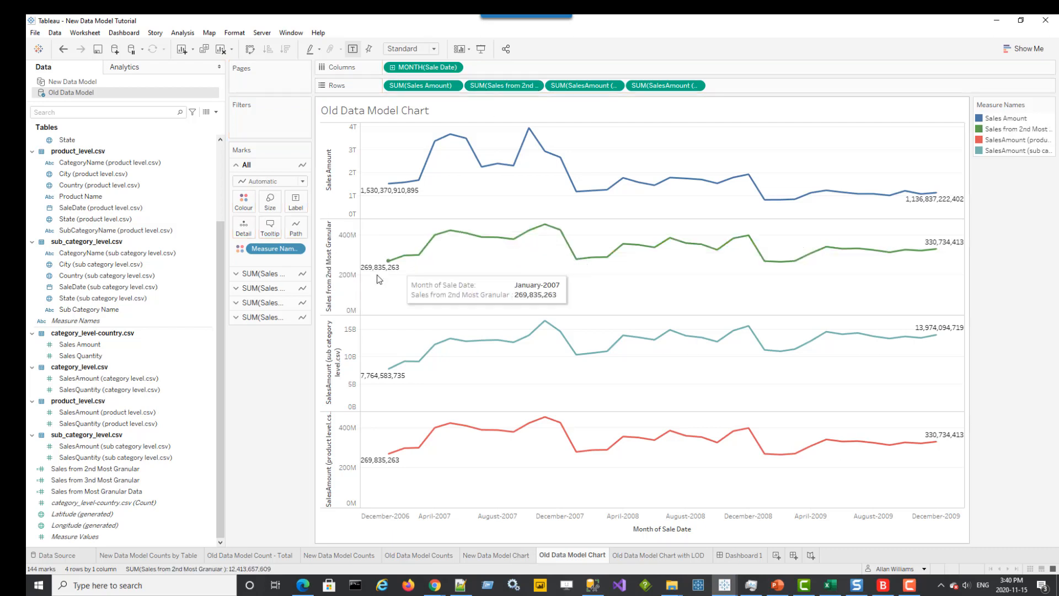
pyautogui.moveTo(377, 275)
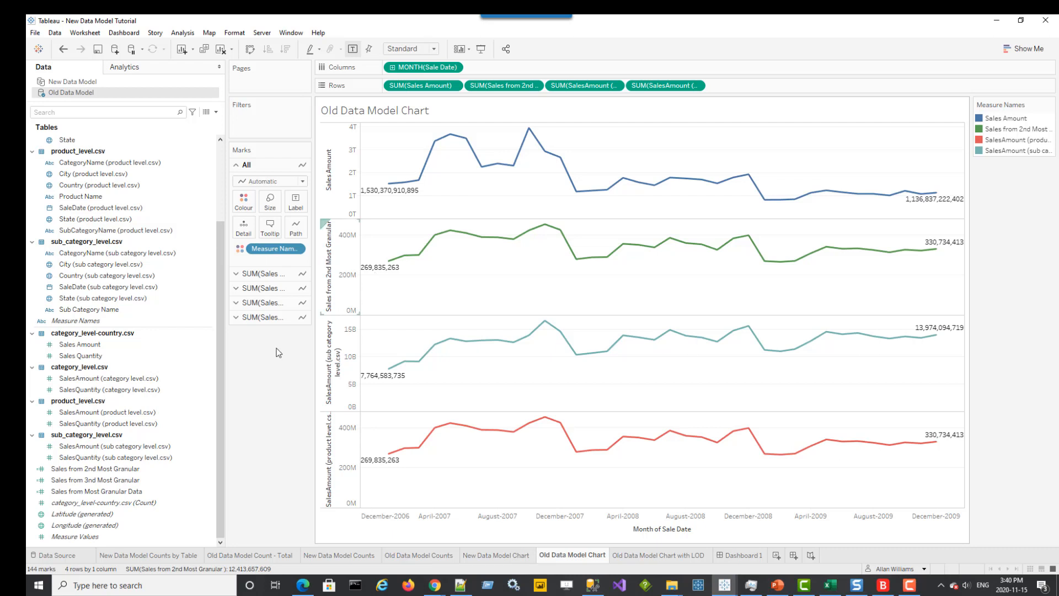
pyautogui.moveTo(94, 480); pyautogui.dragTo(574, 85)
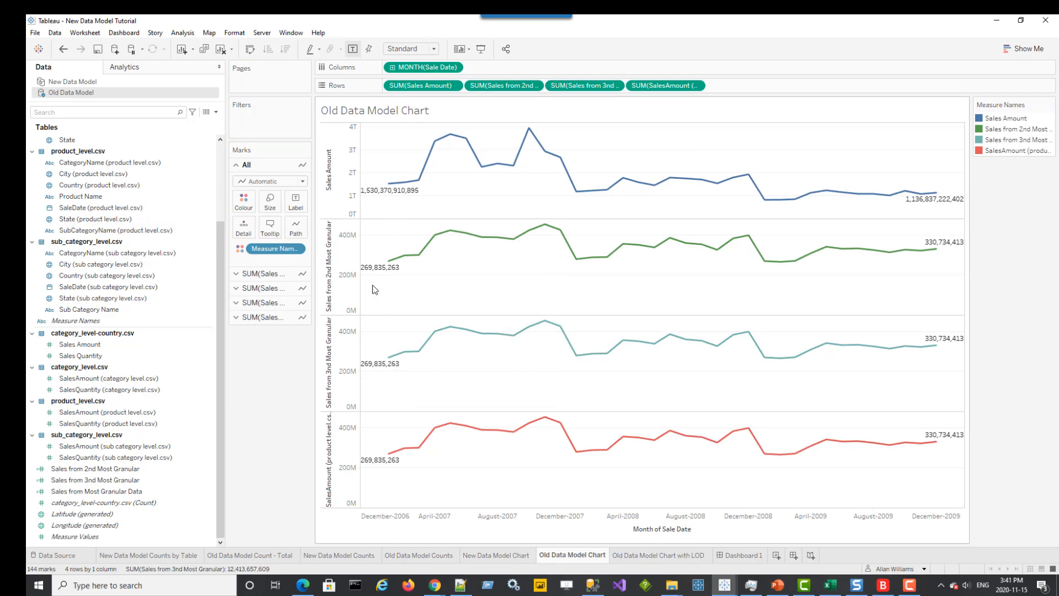
# Replace SUM(Sales Amount) on Rows with Sales from Most Granular Data
pyautogui.click(88, 480)
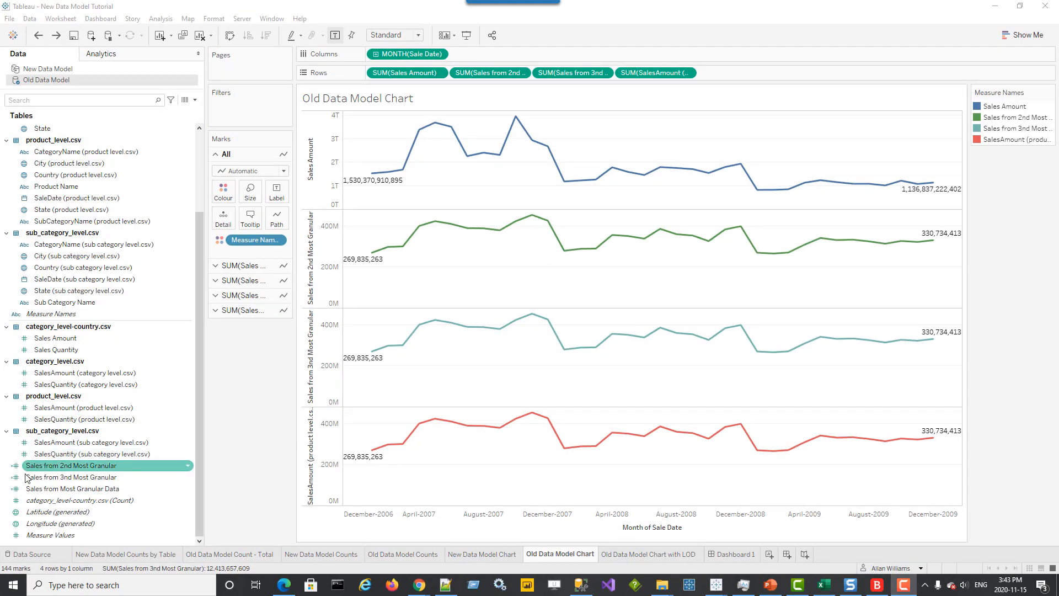
pyautogui.click(78, 489)
pyautogui.moveTo(119, 489); pyautogui.dragTo(398, 69)
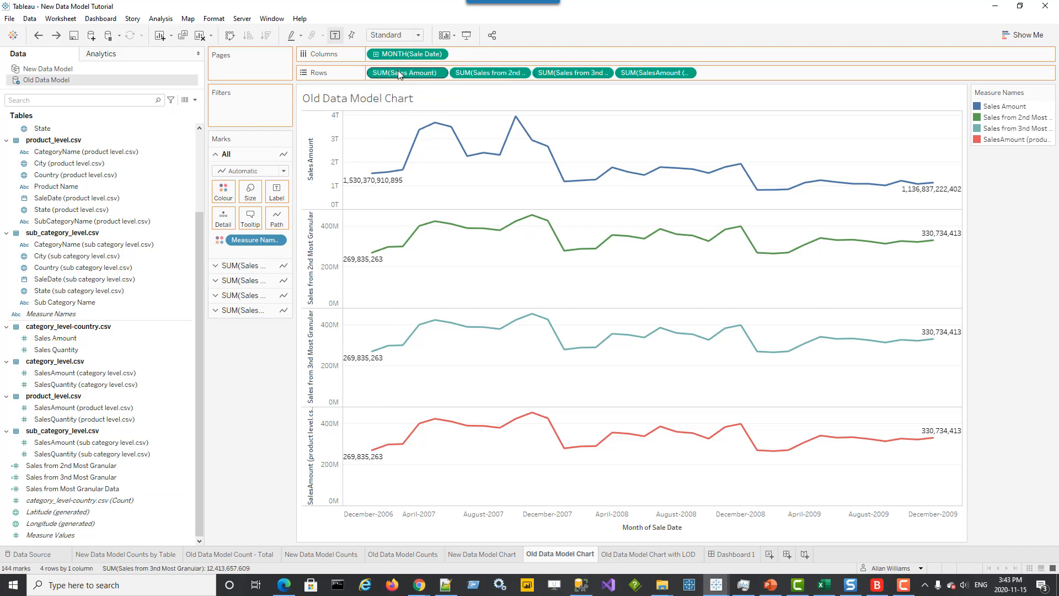